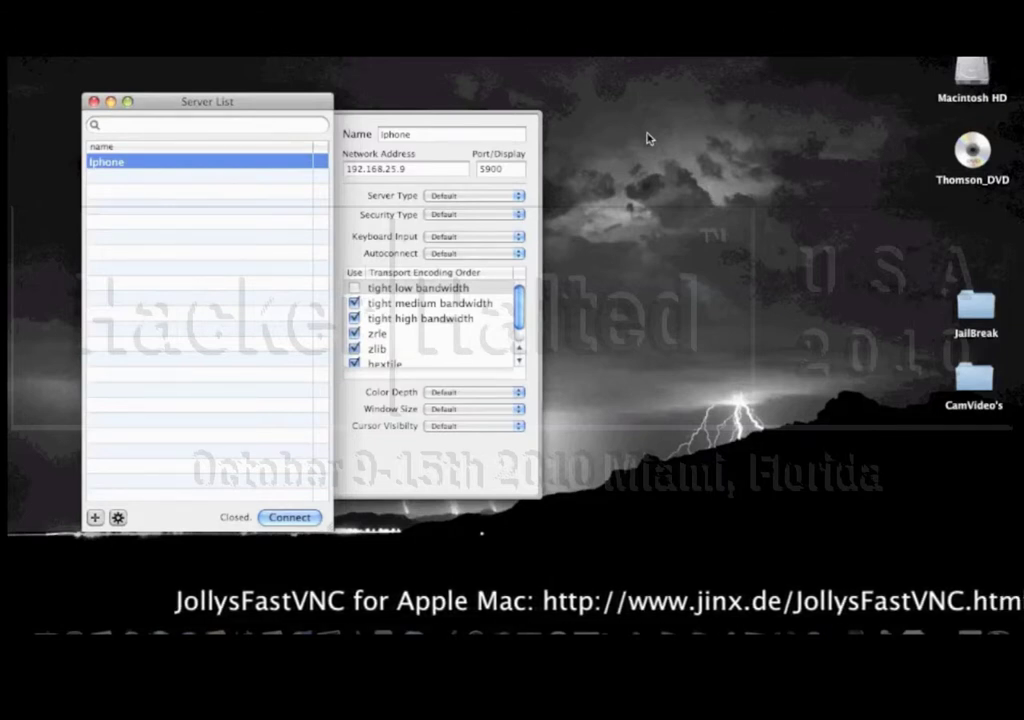
Connect to the iPhone at 192.168.25.9 to mirror its Cydia home screen
left_click(410, 169)
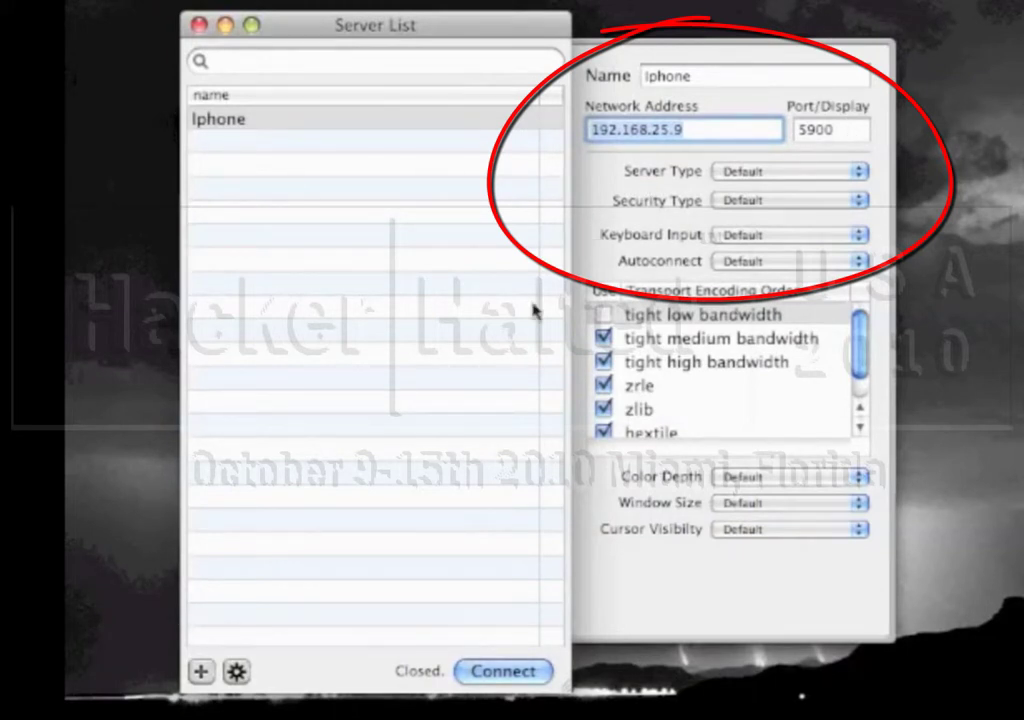
left_click(514, 683)
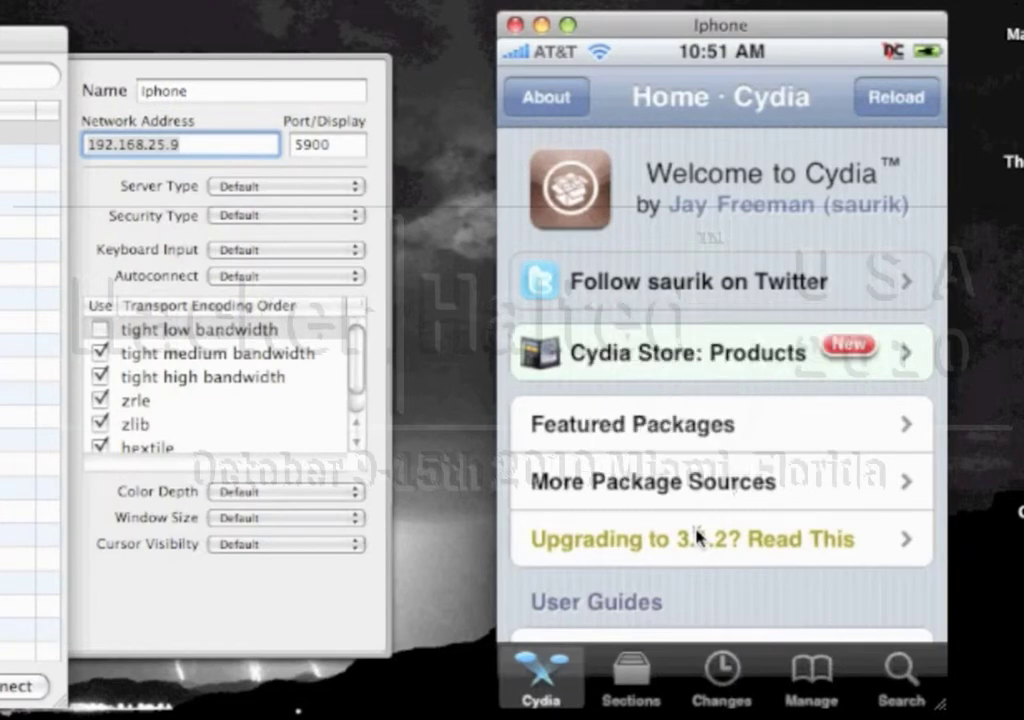
Open the OpenSSH Access How-To guide from Cydia's User Guides section
scroll(697, 537, "down", 3)
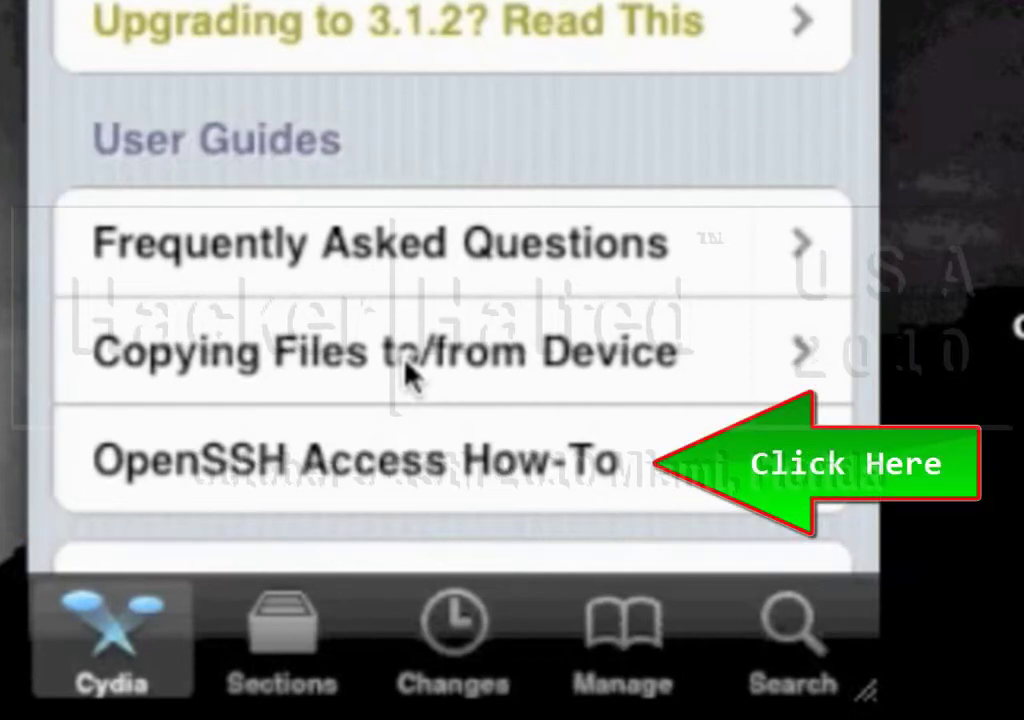
left_click(410, 373)
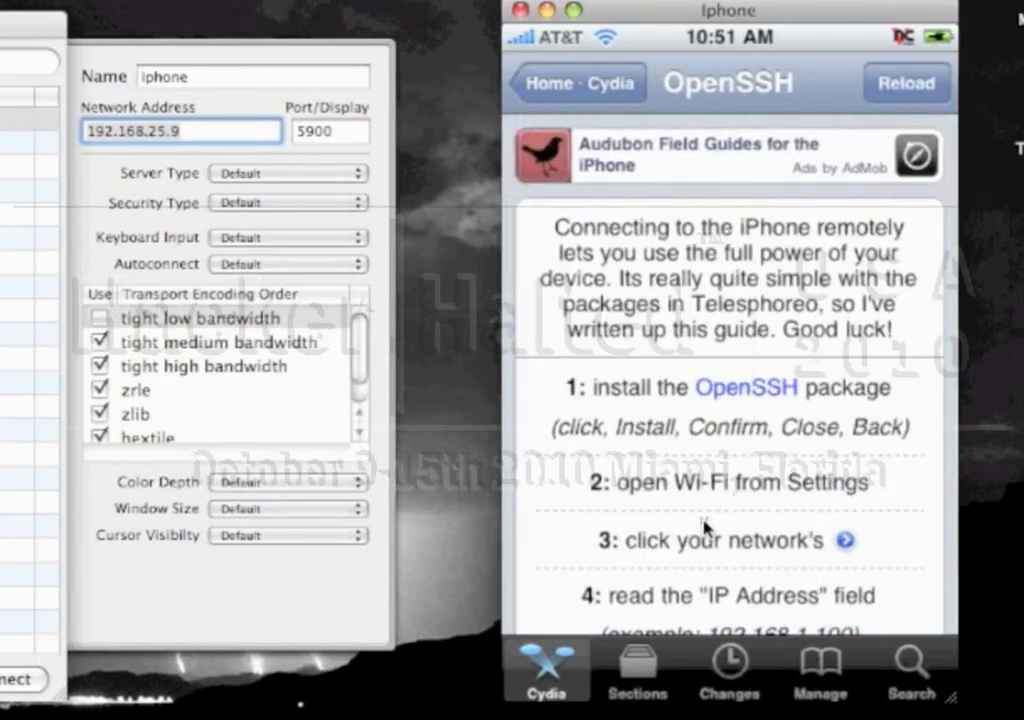
Scroll down through the OpenSSH Access How-To guide
scroll(705, 527, "down", 5)
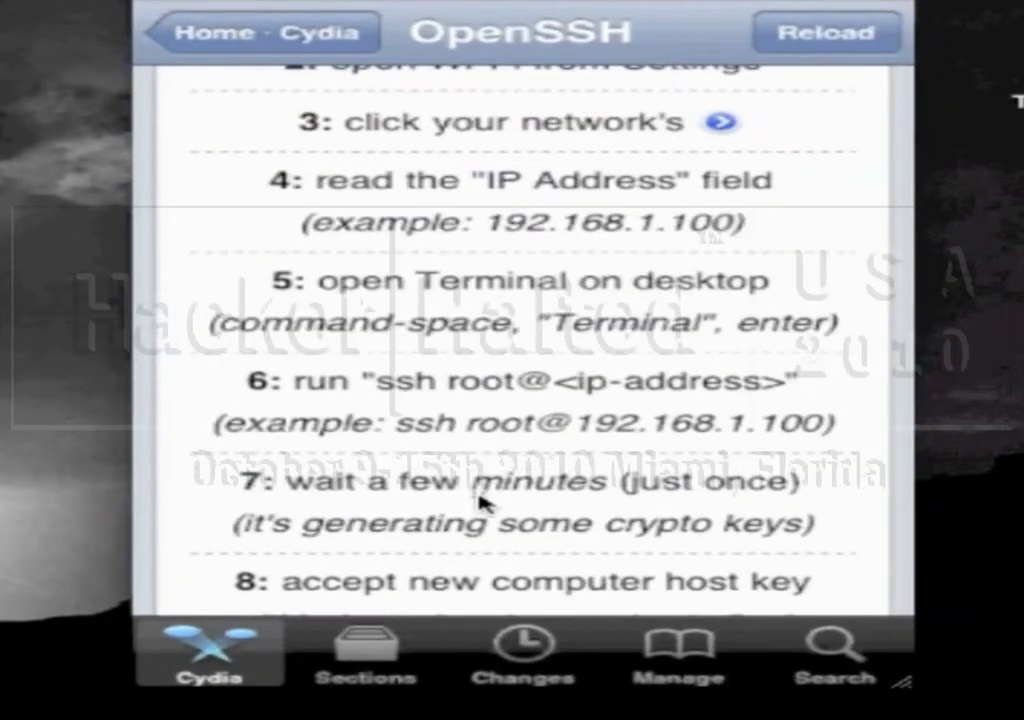
scroll(480, 500, "down", 3)
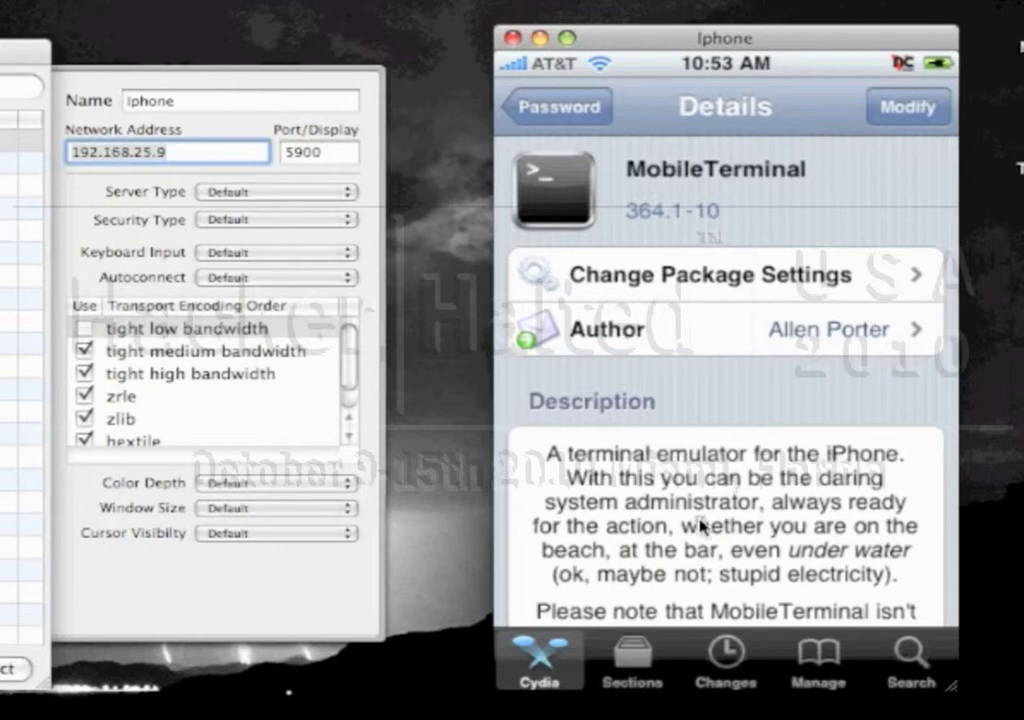
Scroll through MobileTerminal's Details page in Cydia
scroll(700, 523, "down", 5)
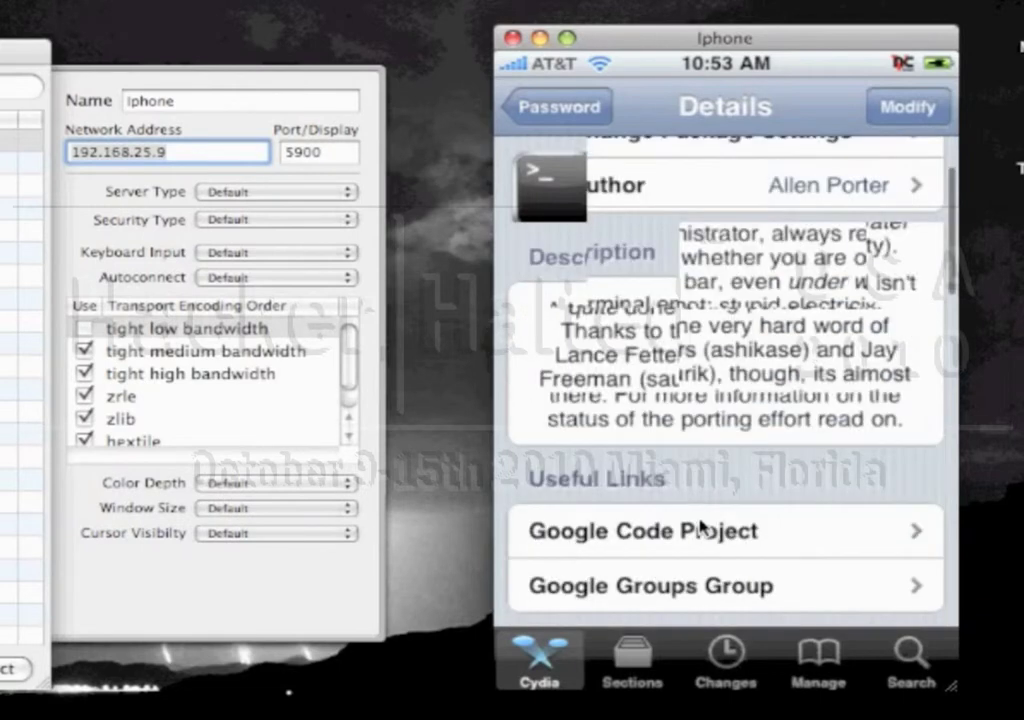
scroll(700, 523, "down", 3)
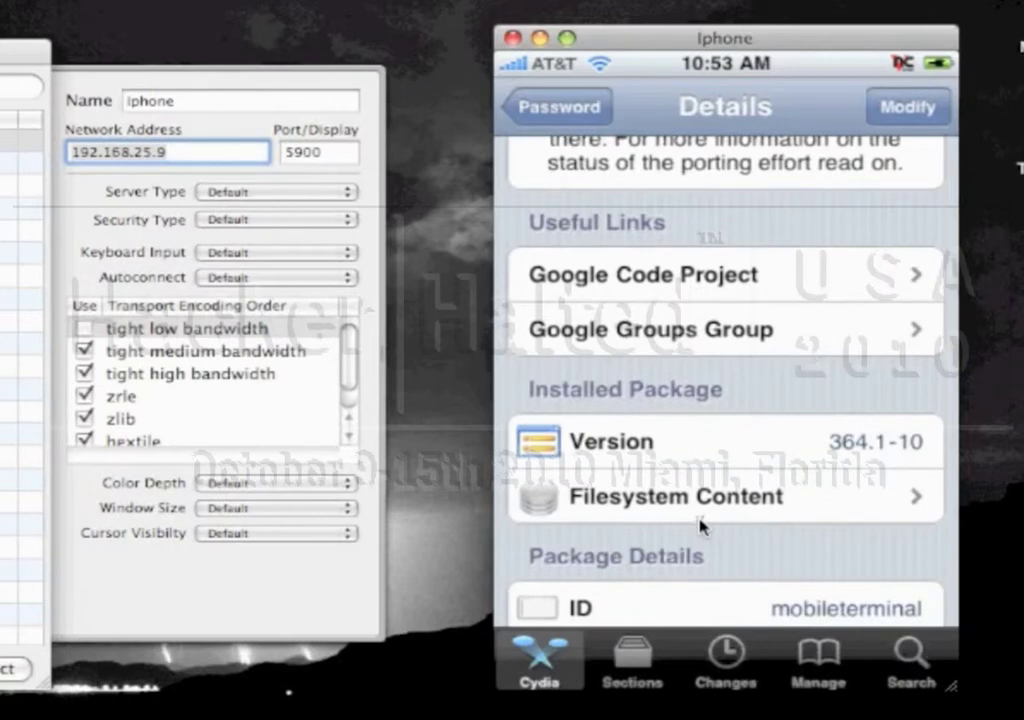
scroll(700, 523, "down", 4)
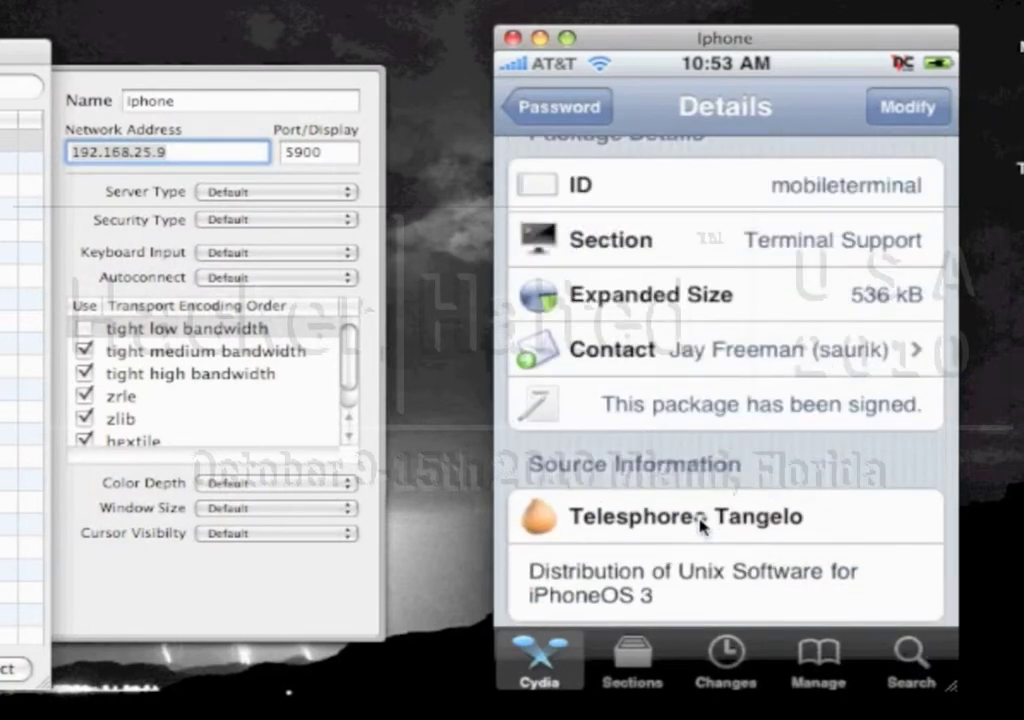
scroll(700, 523, "down", 5)
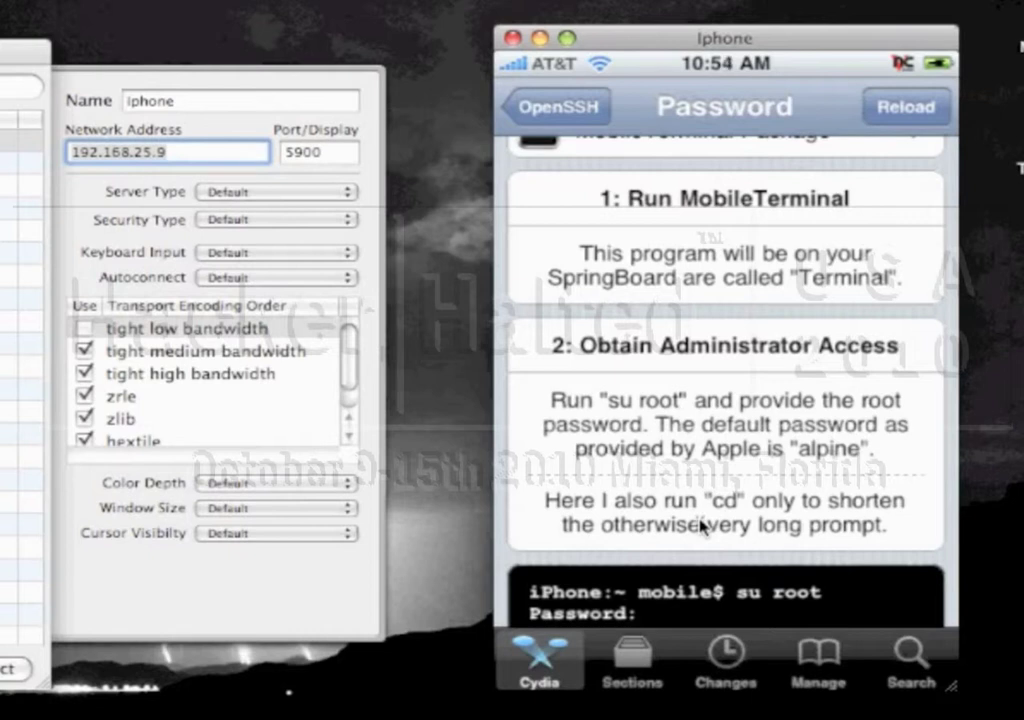
Read through the Password guide's steps, including gaining root access via su root
scroll(703, 527, "down", 3)
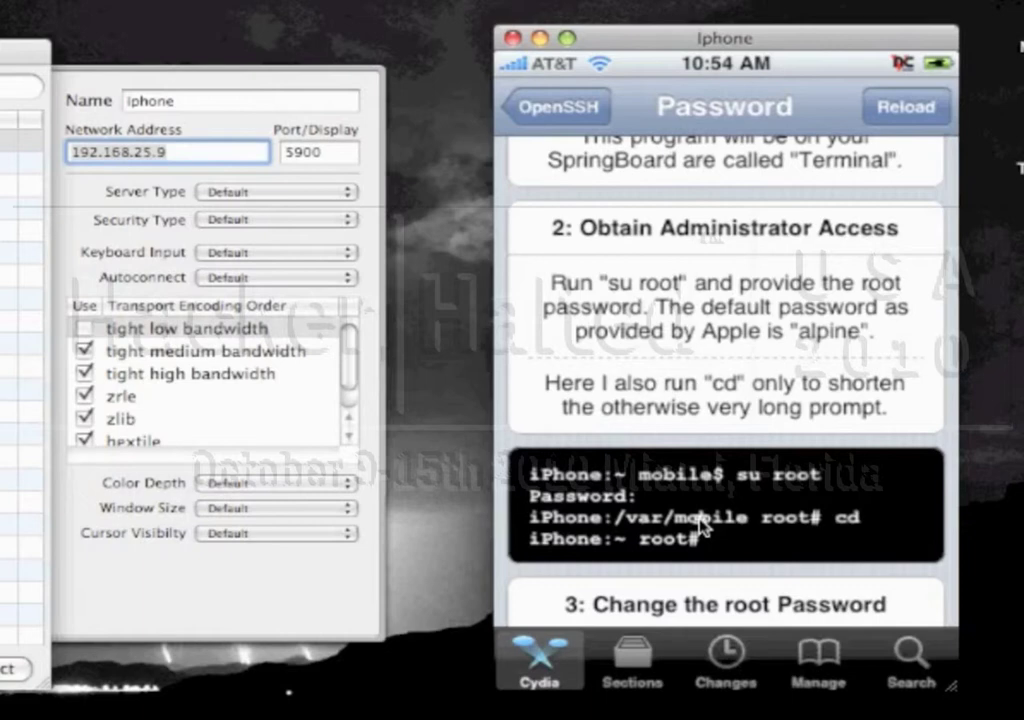
scroll(703, 527, "down", 2)
scroll(703, 527, "down", 4)
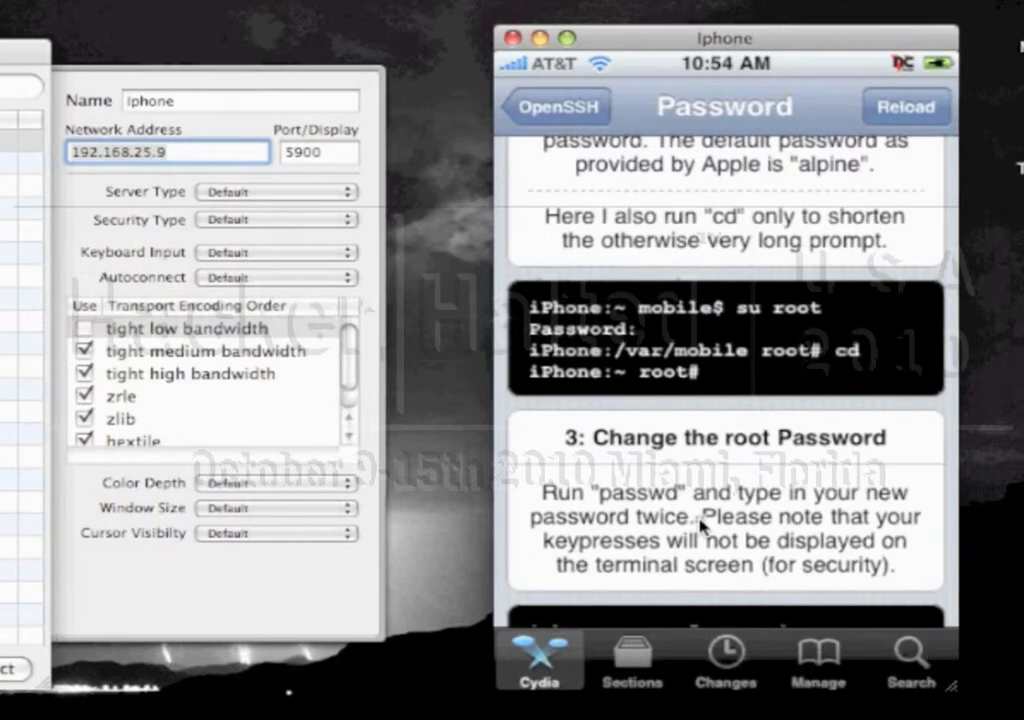
scroll(703, 527, "down", 3)
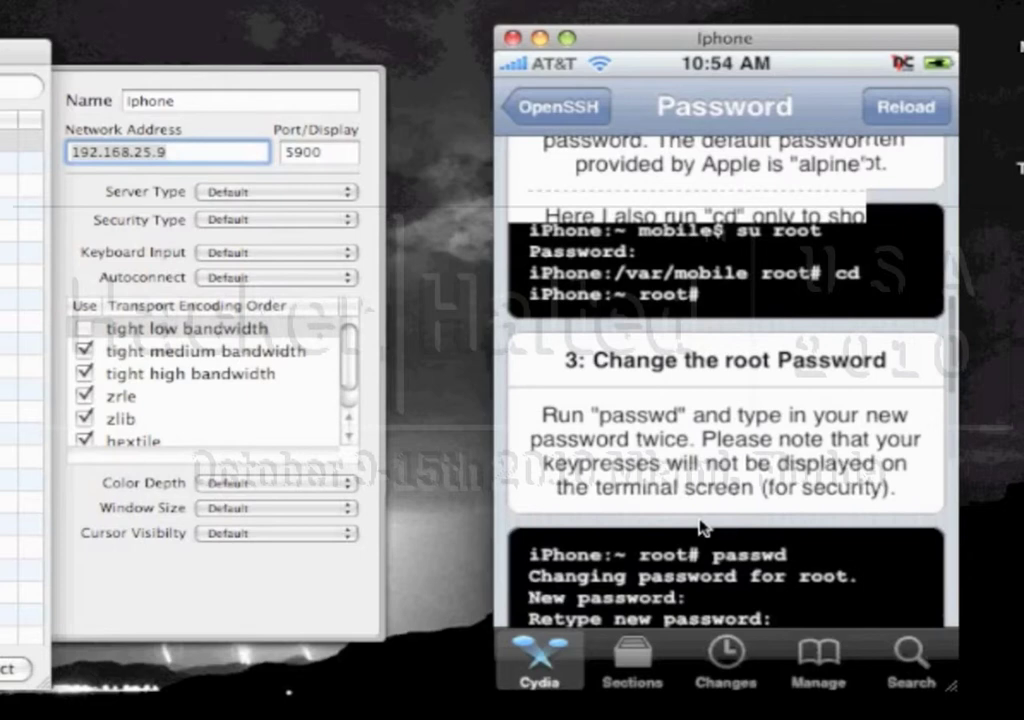
scroll(701, 525, "down", 10)
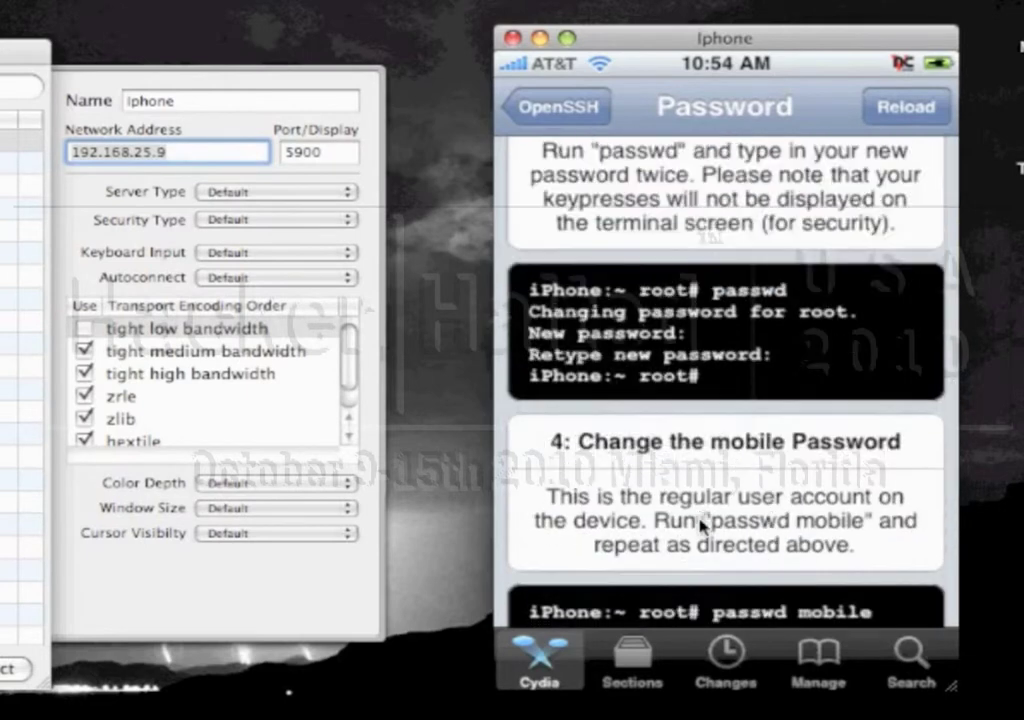
scroll(701, 525, "down", 8)
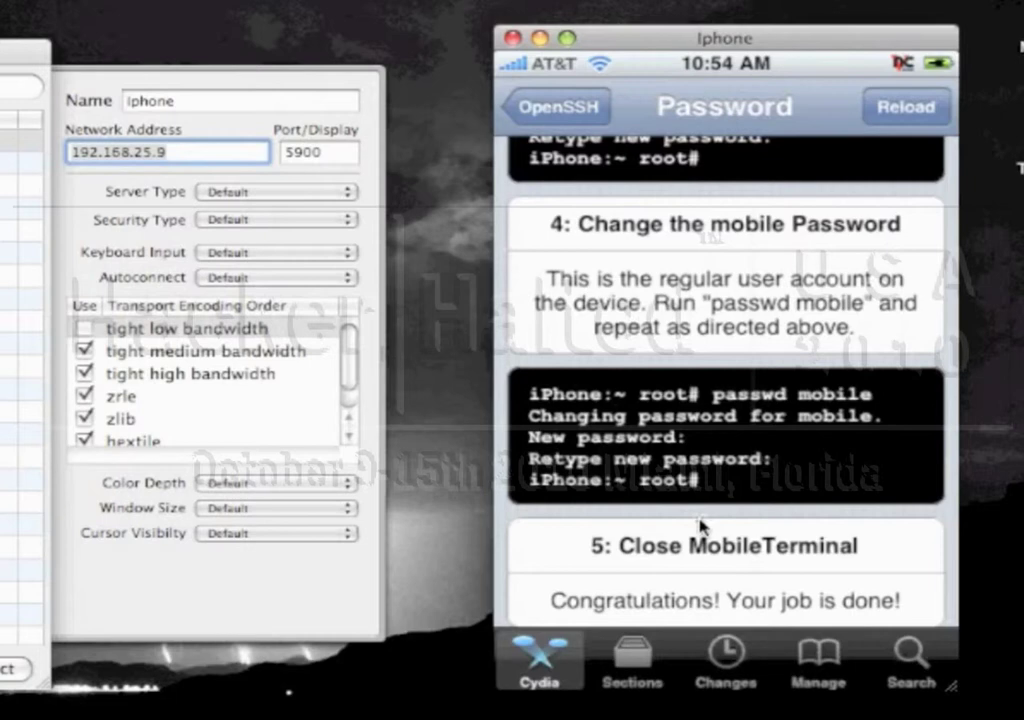
scroll(700, 525, "down", 1)
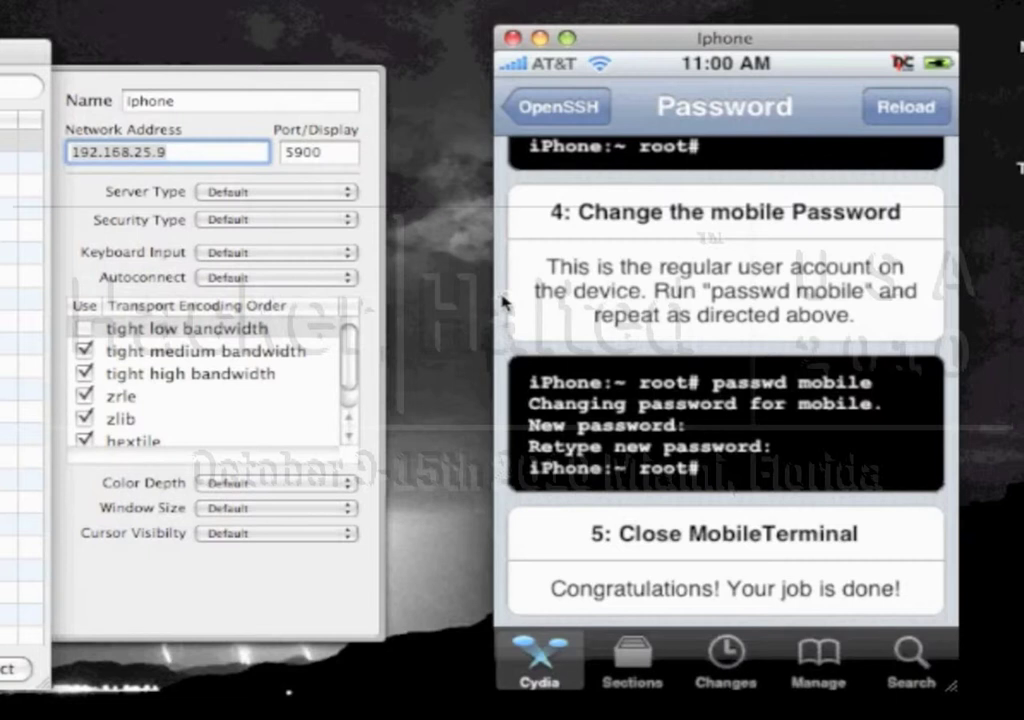
scroll(503, 302, "up", 5)
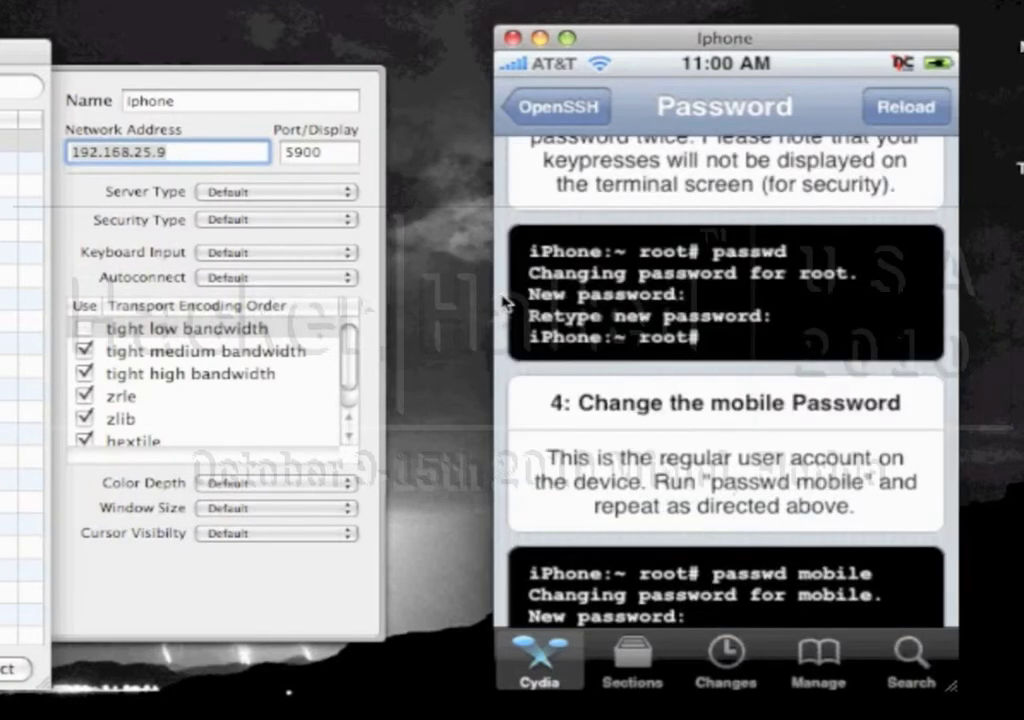
scroll(503, 302, "up", 5)
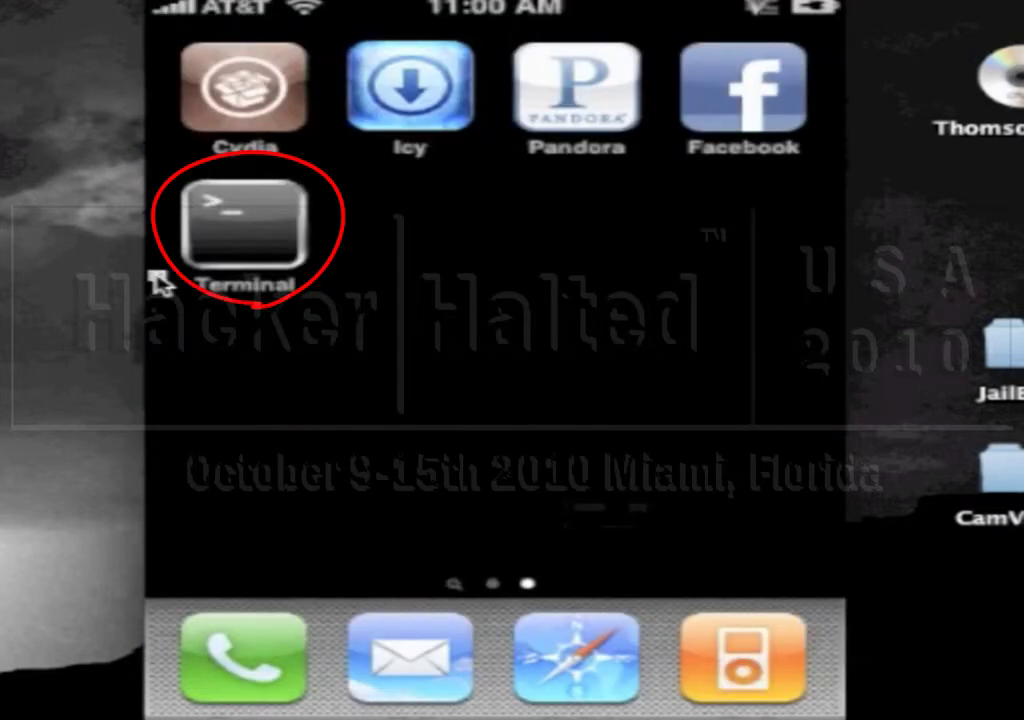
Launch the Terminal app and run 'su root'
left_click(160, 283)
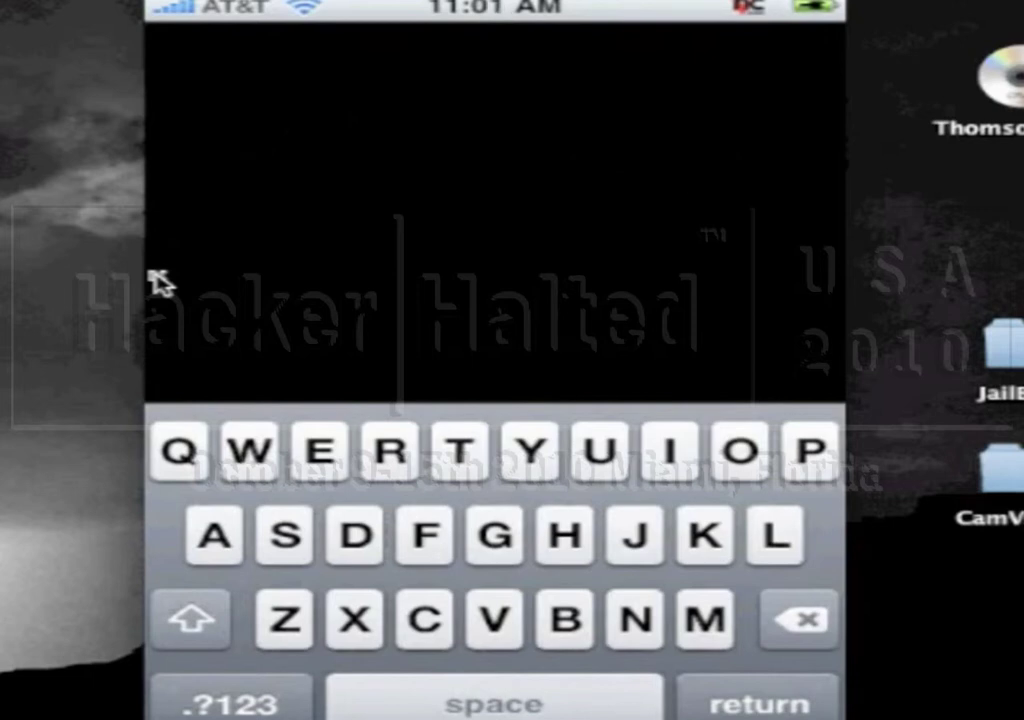
type("s")
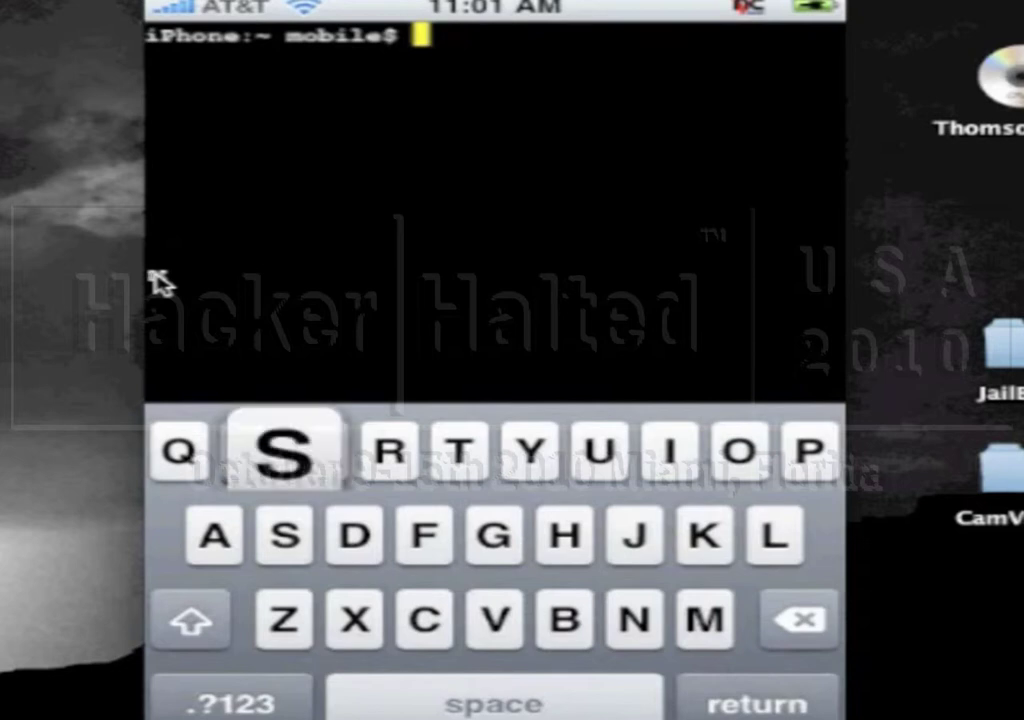
type("u ")
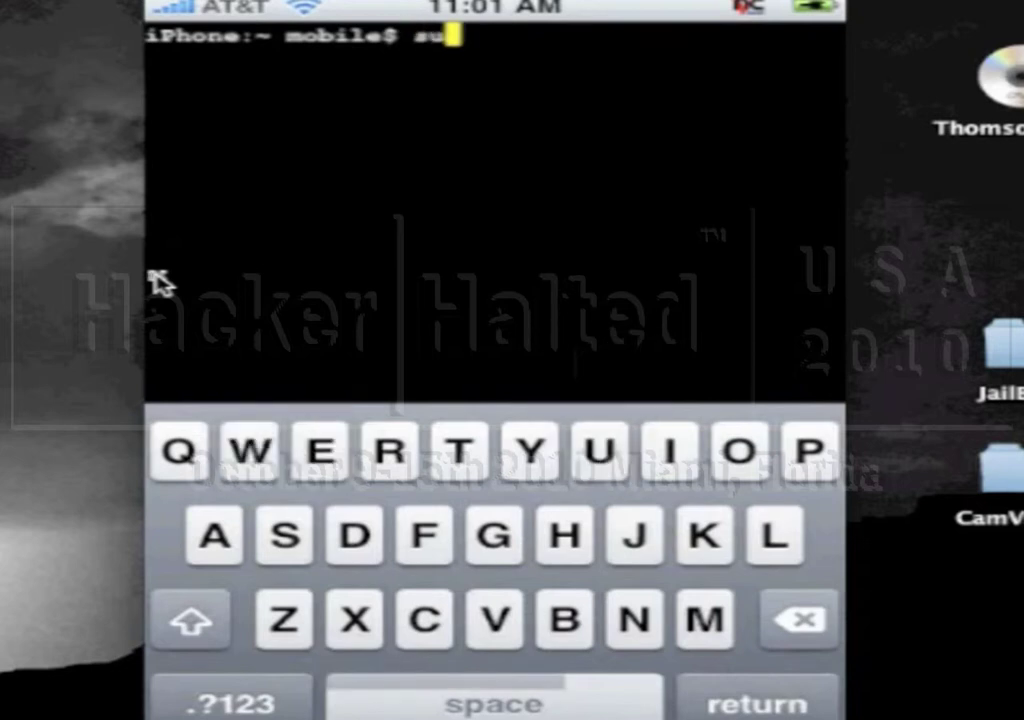
type("root")
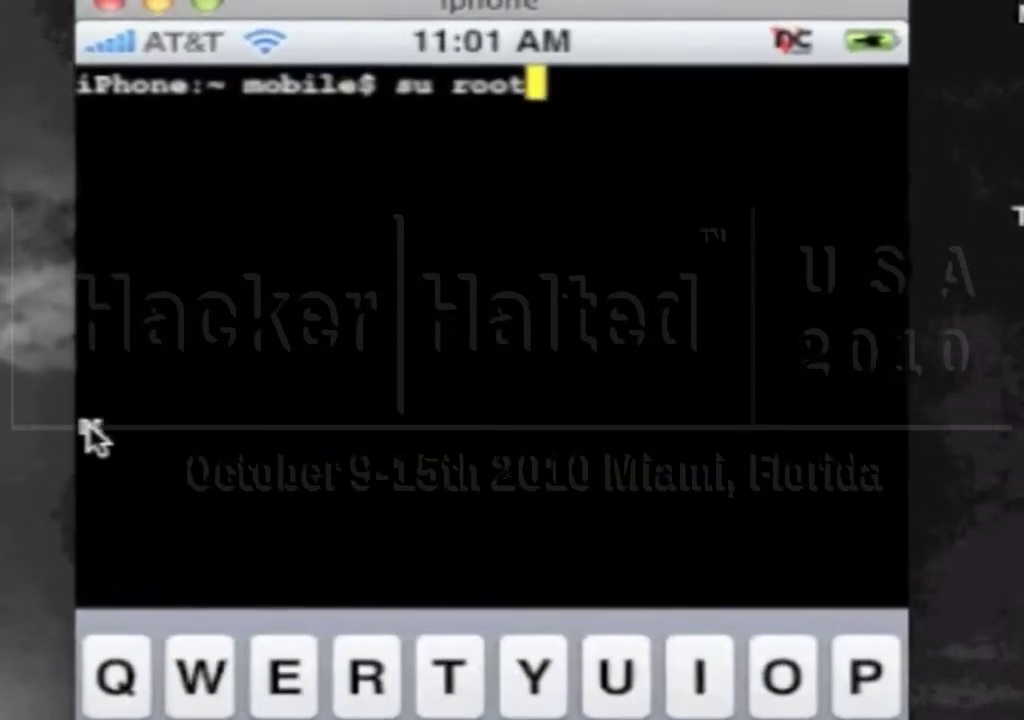
key("Return")
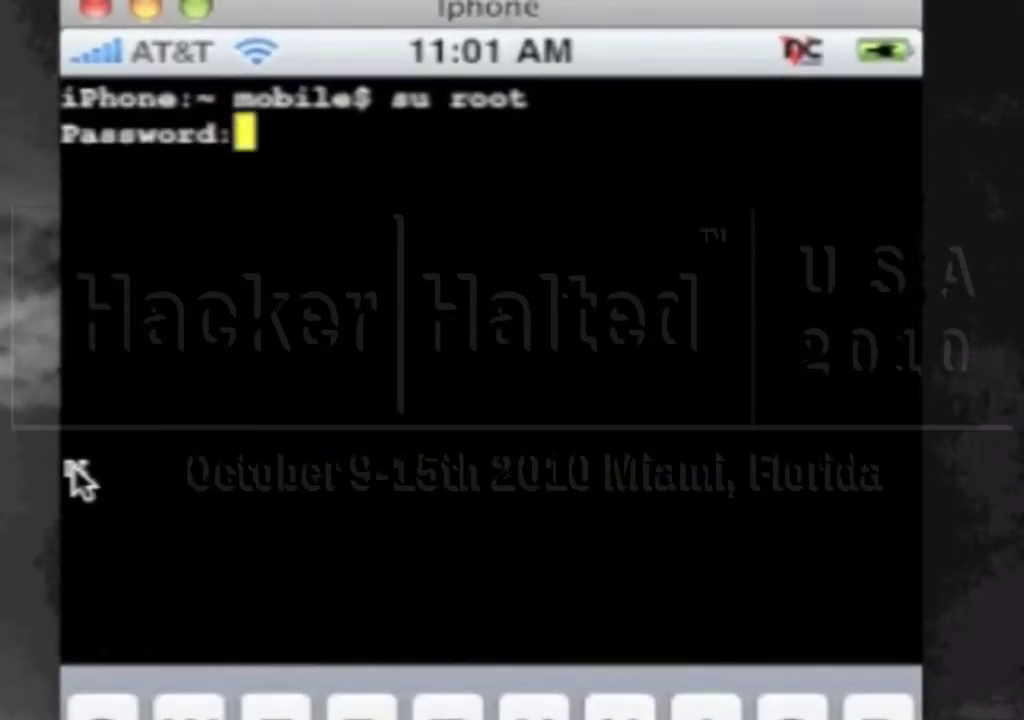
Enter the root password, then type 'su root' again after it is rejected
type("alpine")
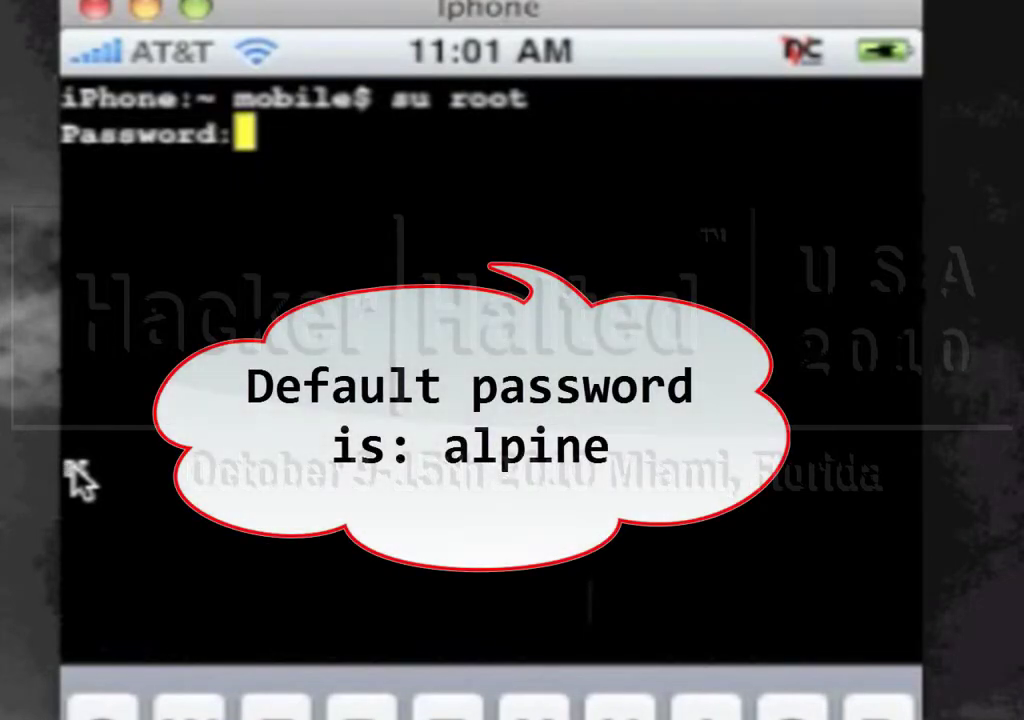
key("Return")
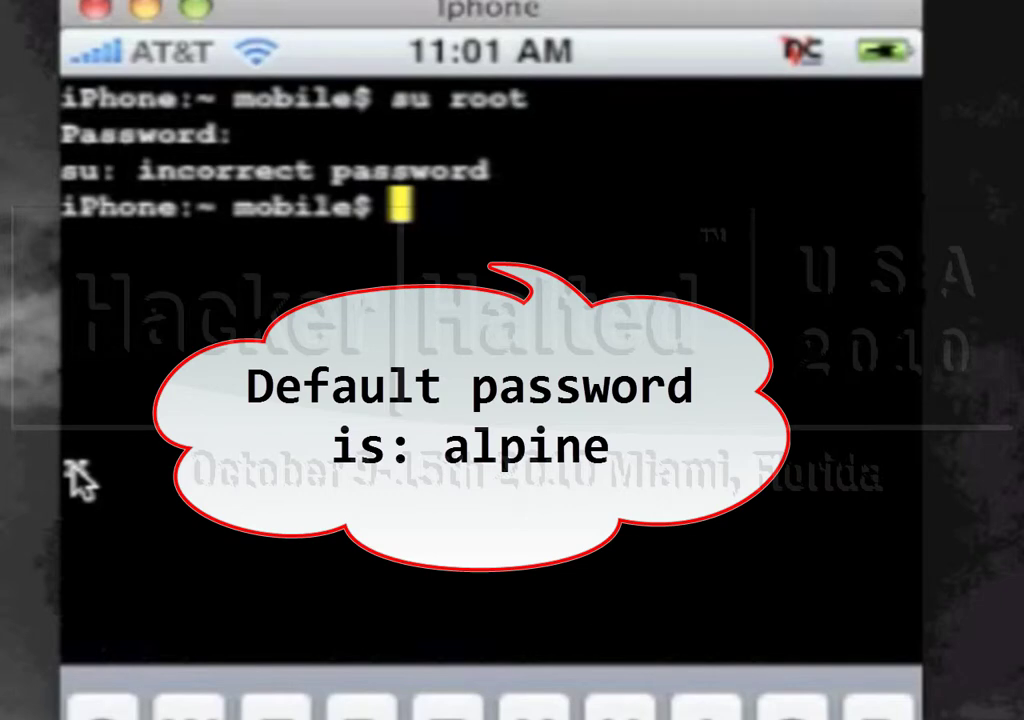
type("su ")
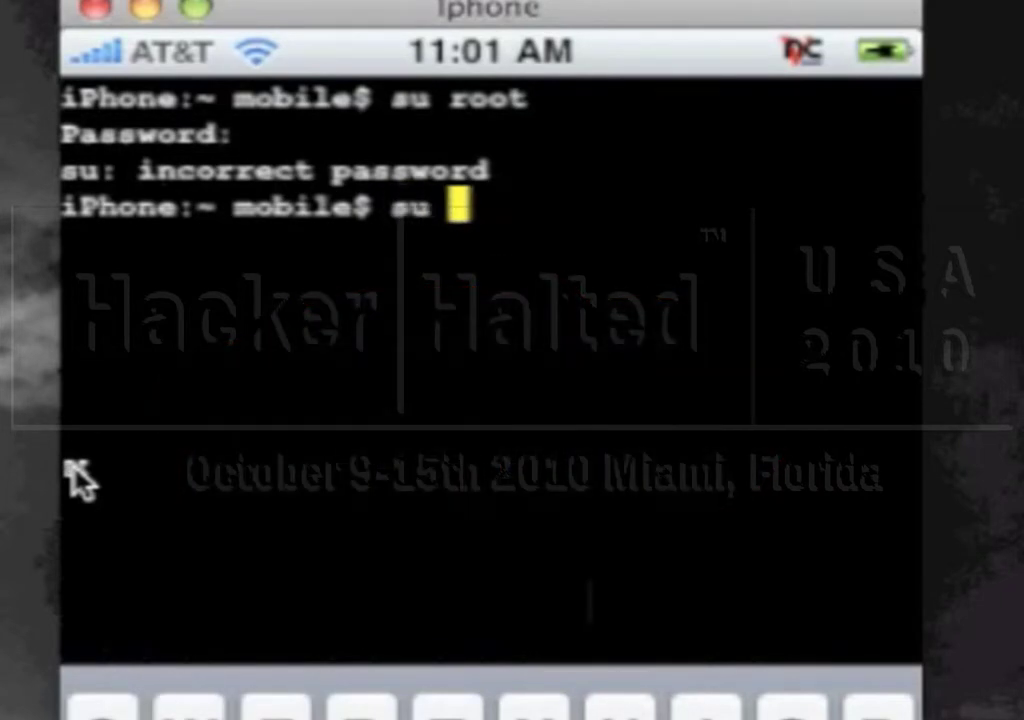
type("root")
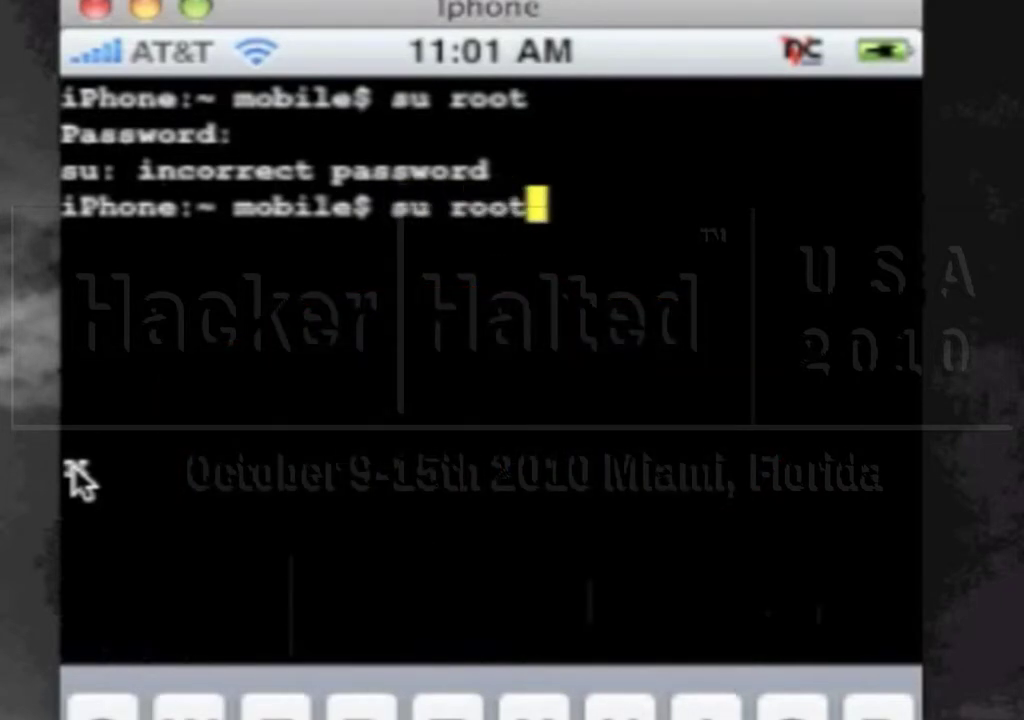
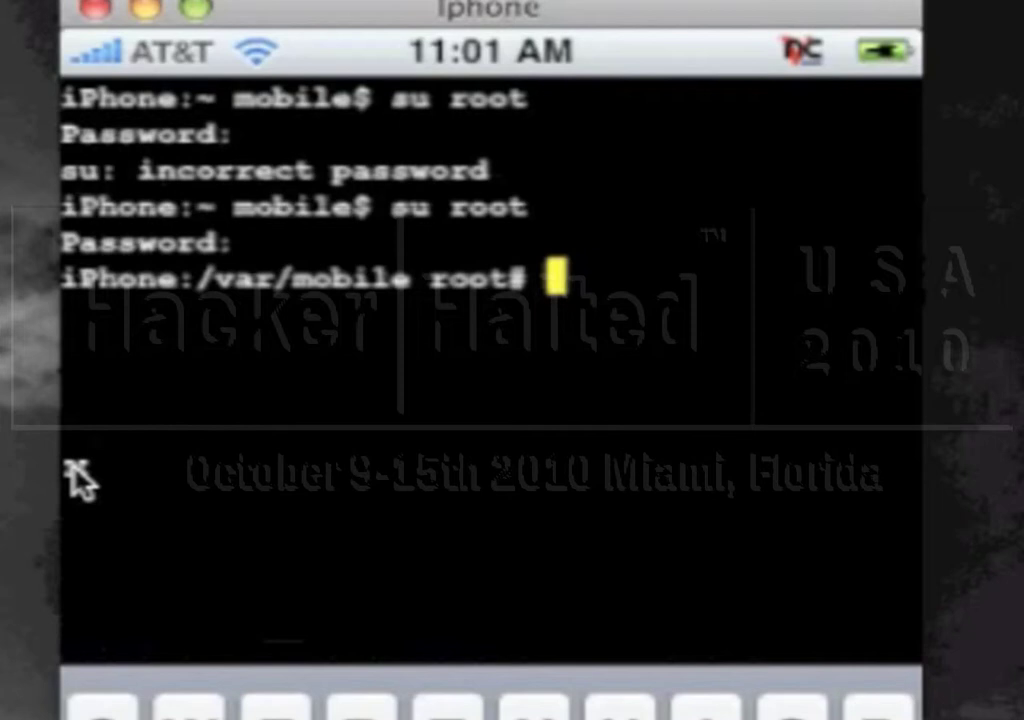
Set a new root password with passwd, entered twice, then start passwd mobile for the mobile account
type("pa")
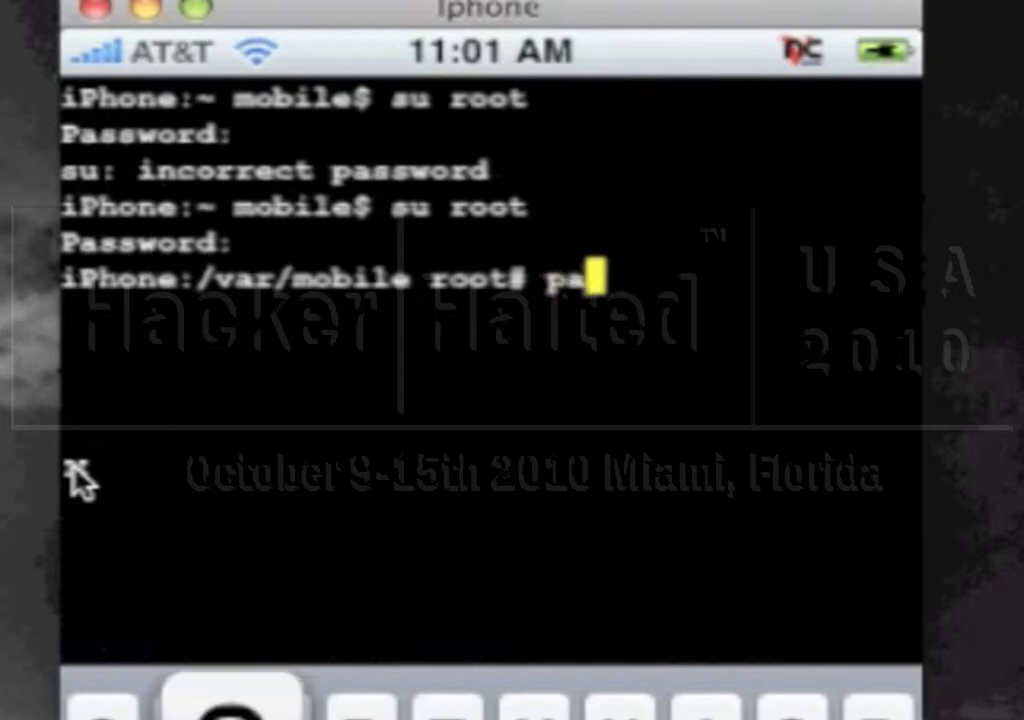
type("sswd")
key("Return")
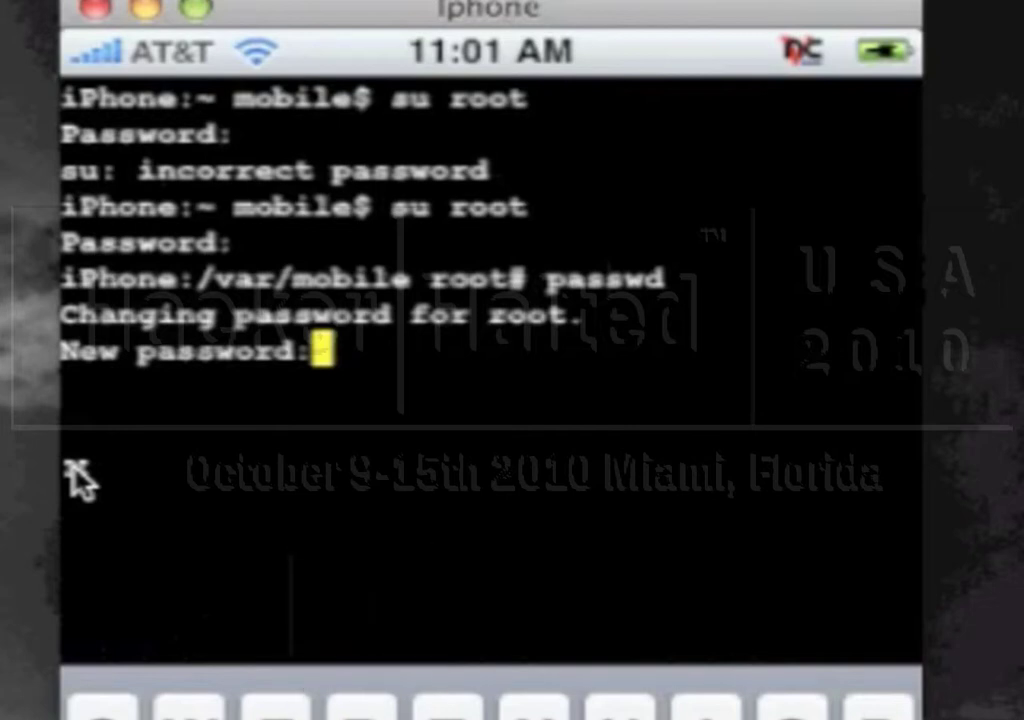
key("Return")
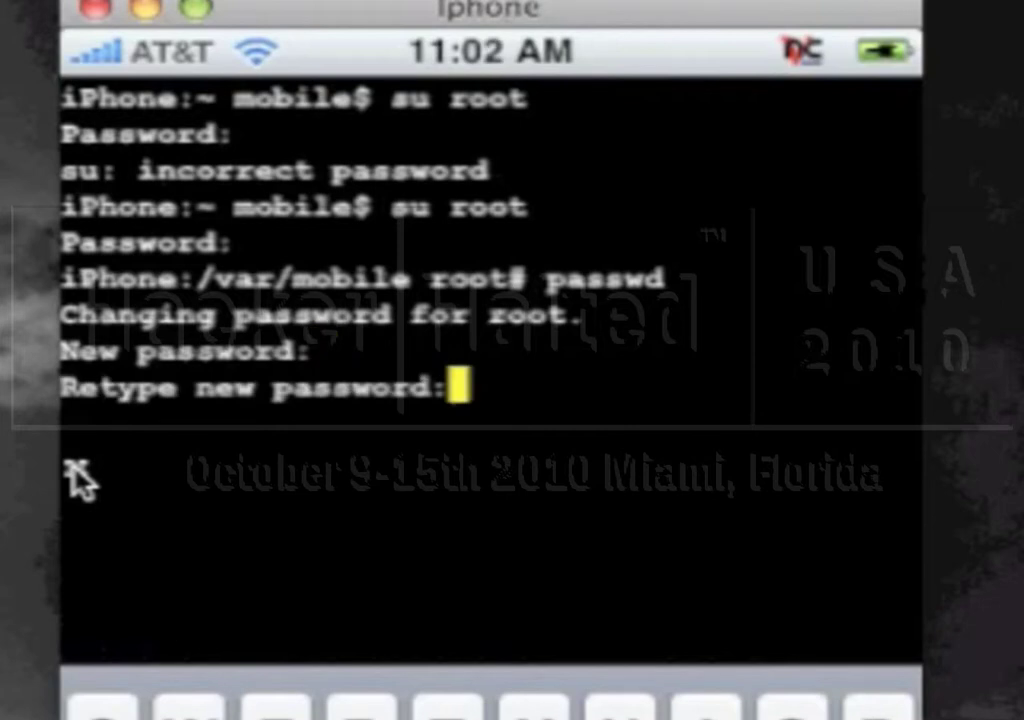
key("Return")
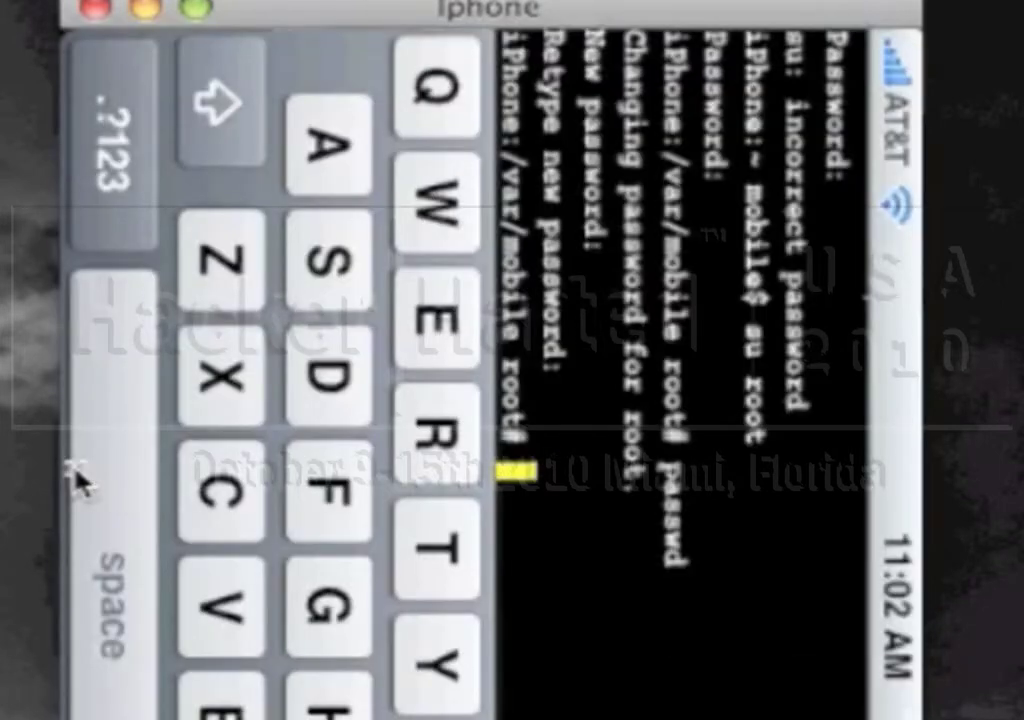
type("pas")
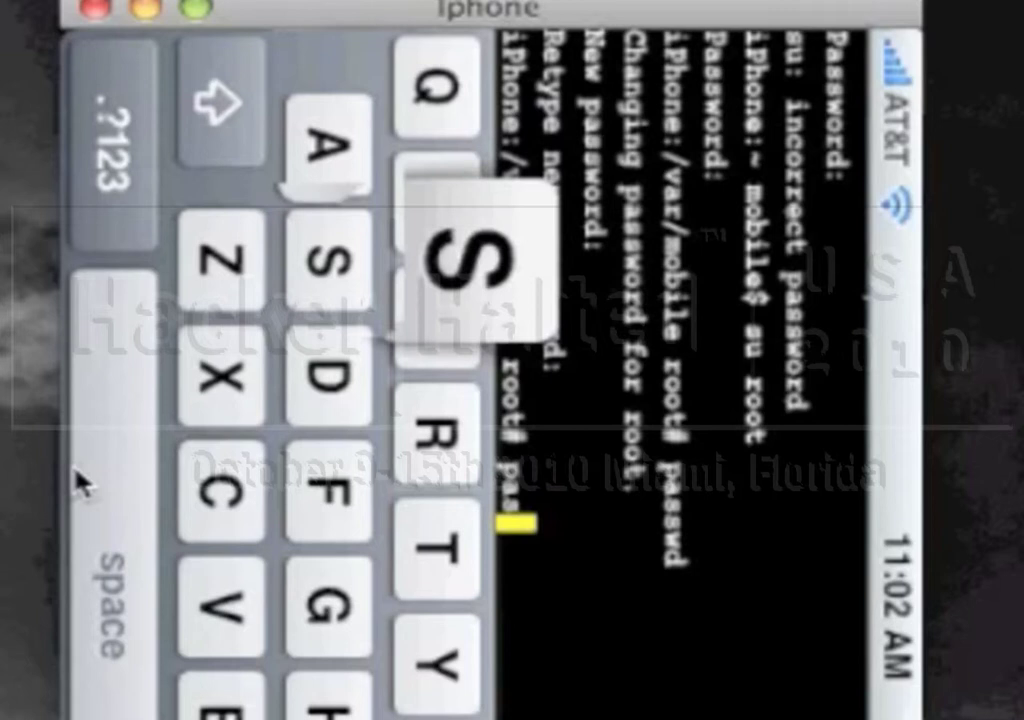
type("swd m")
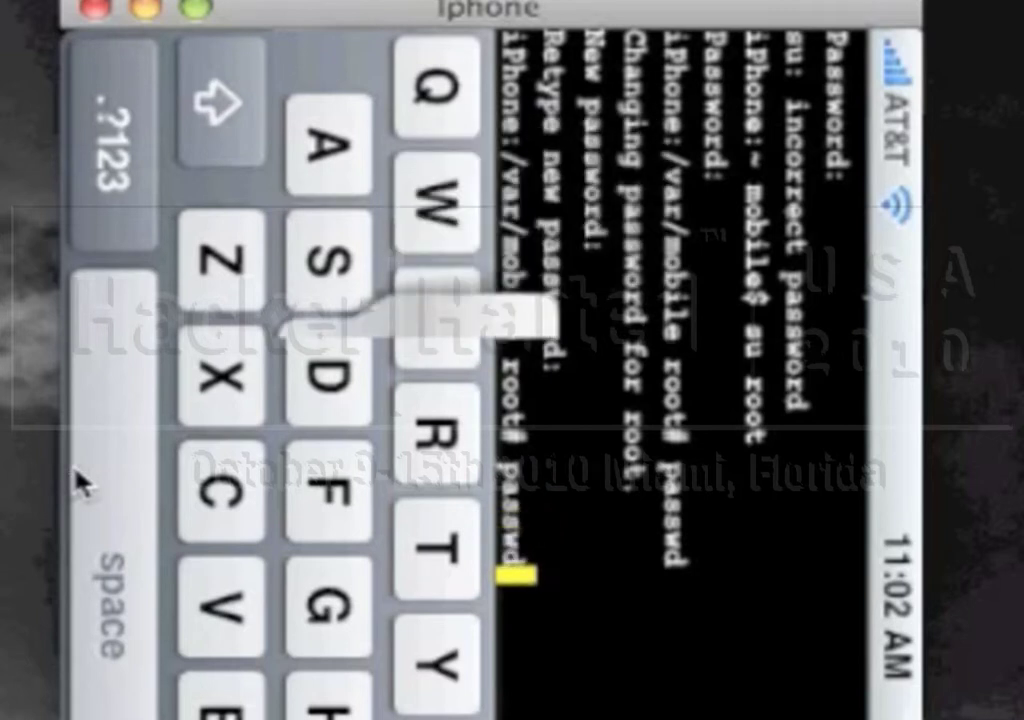
type("obile")
key("Return")
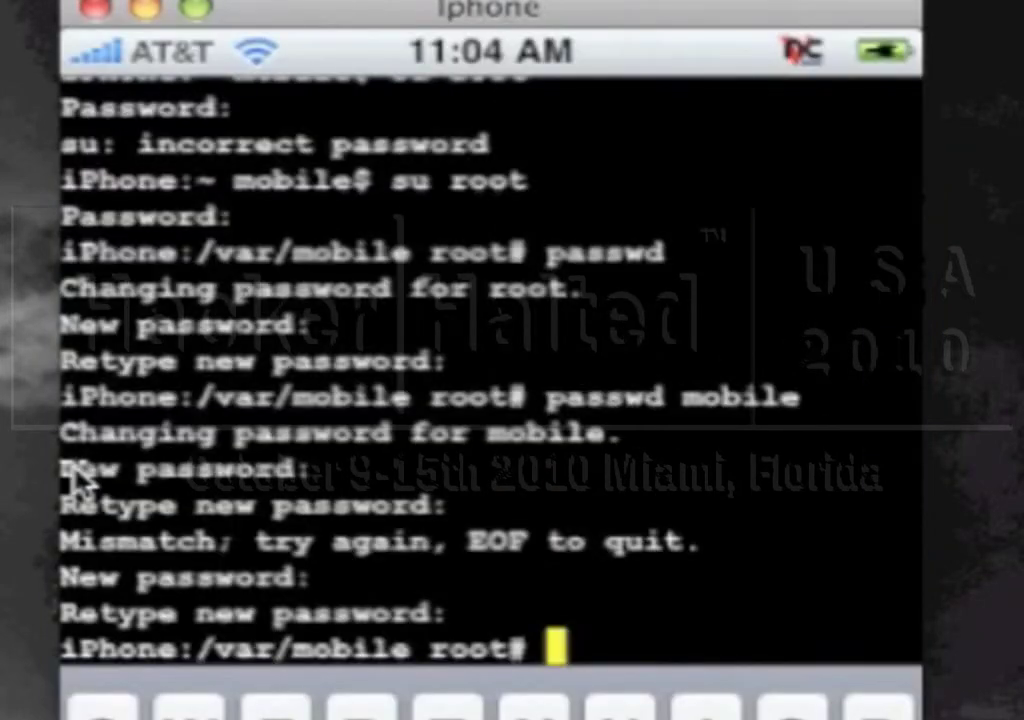
Return to root's home directory with cd, clear the terminal, and bring up the quick commands list
type("cd")
key("Return")
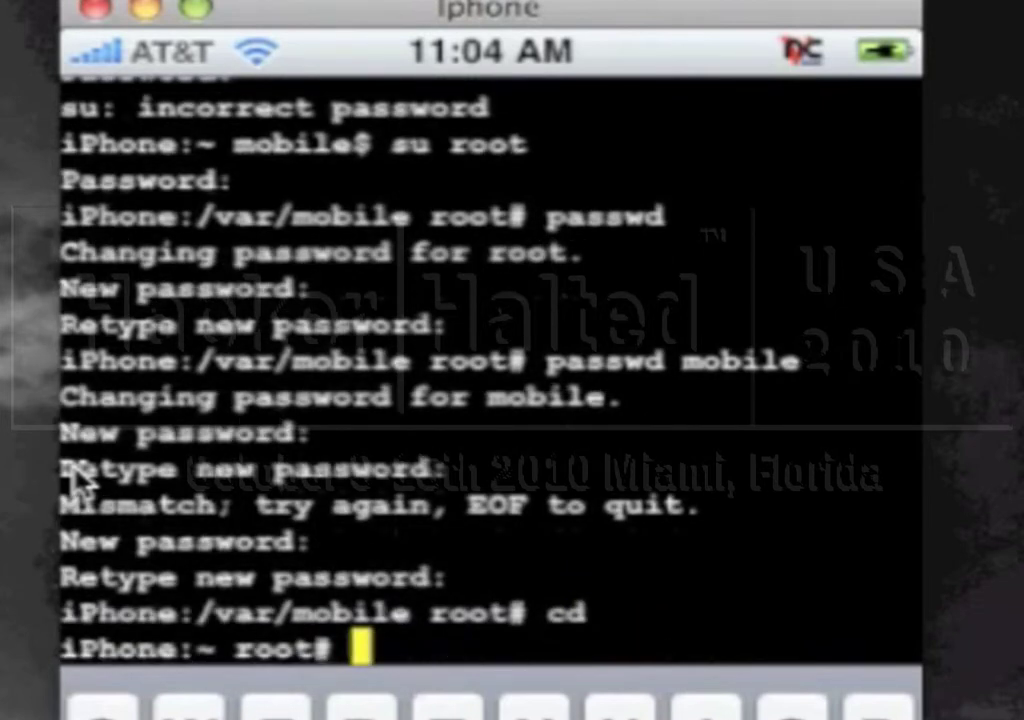
type("cl")
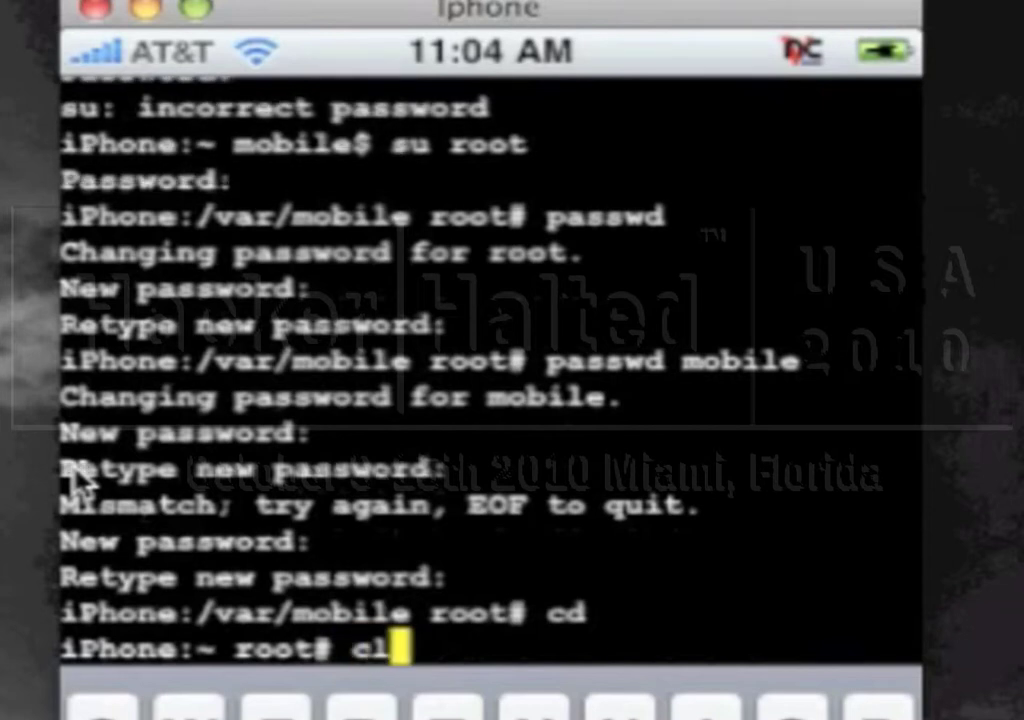
type("ear")
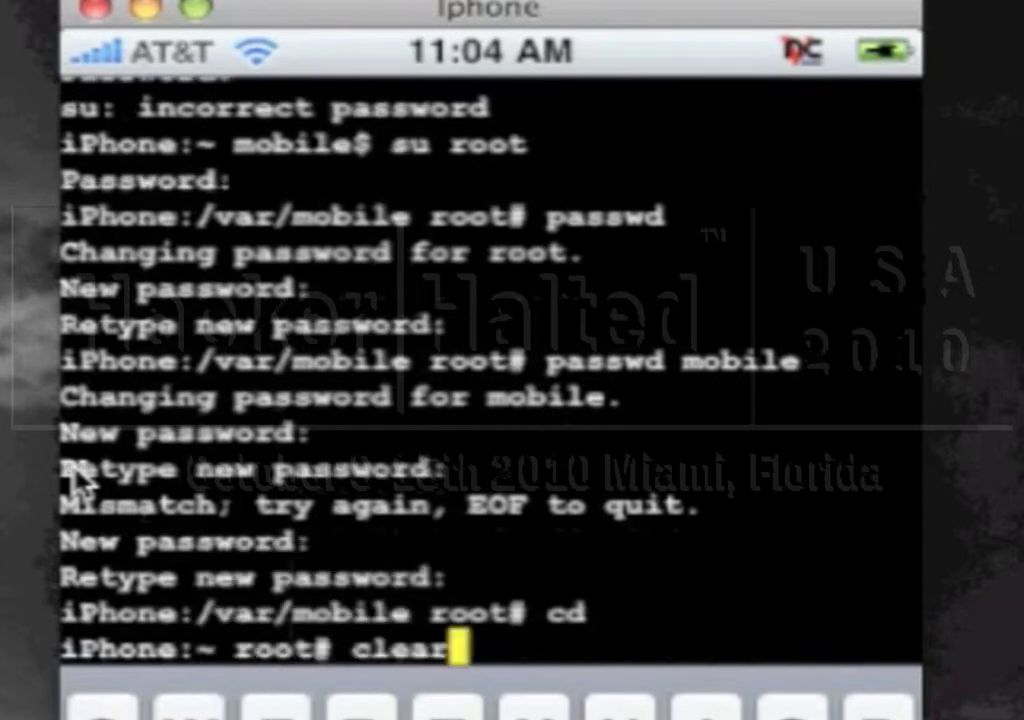
key("Return")
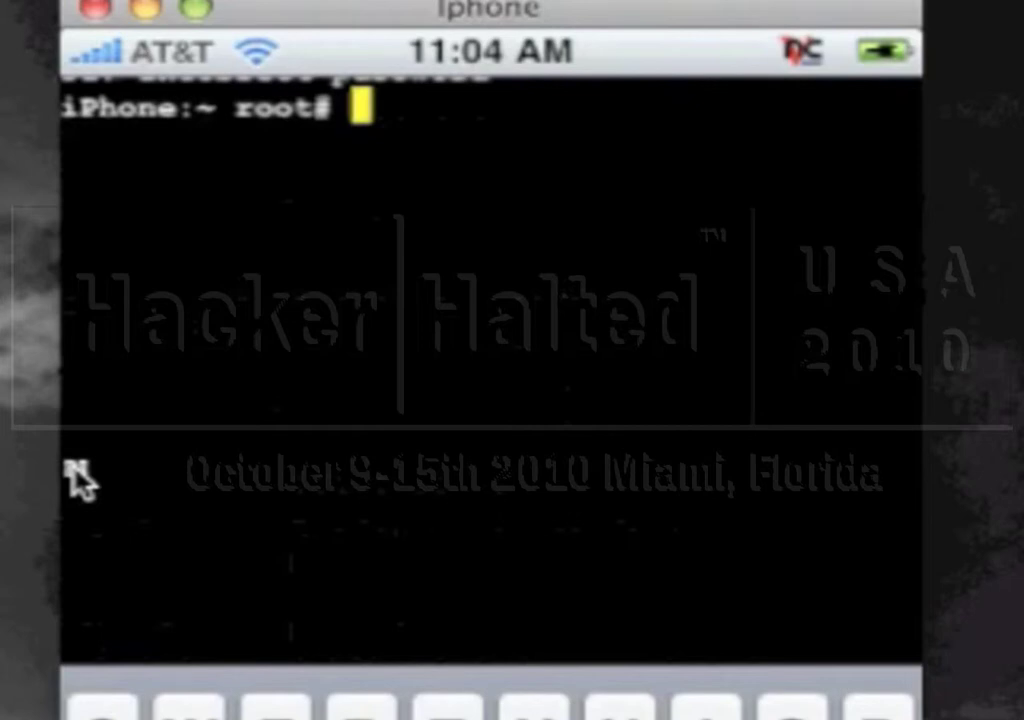
left_click(80, 480)
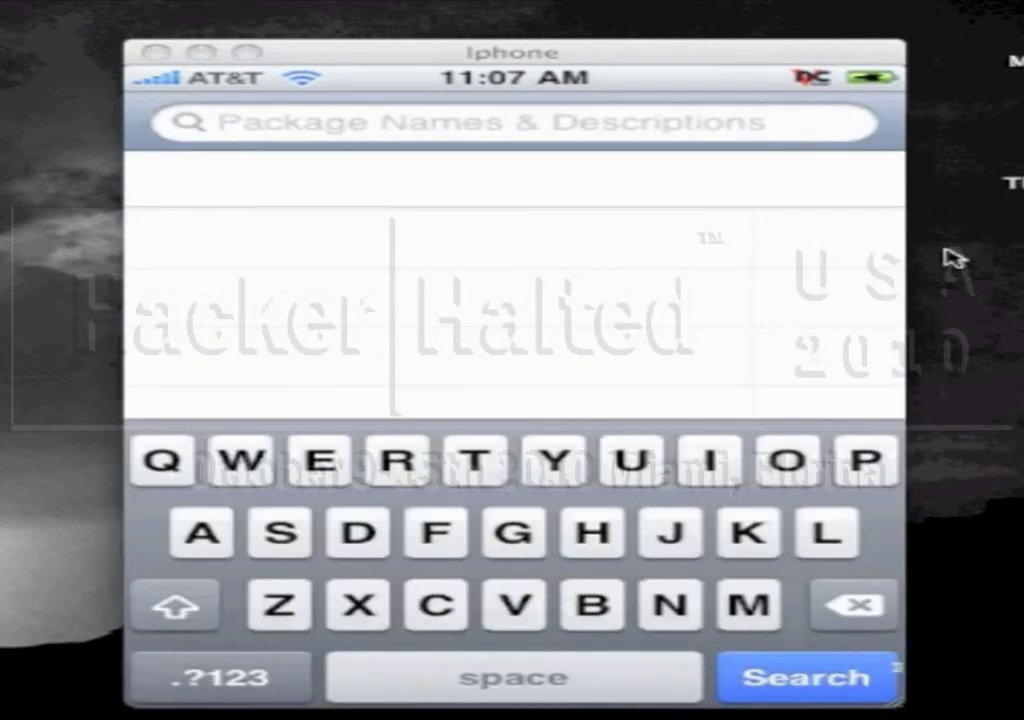
Enter 'netca' as the Cydia search term, fixing a stray letter along the way
type("n")
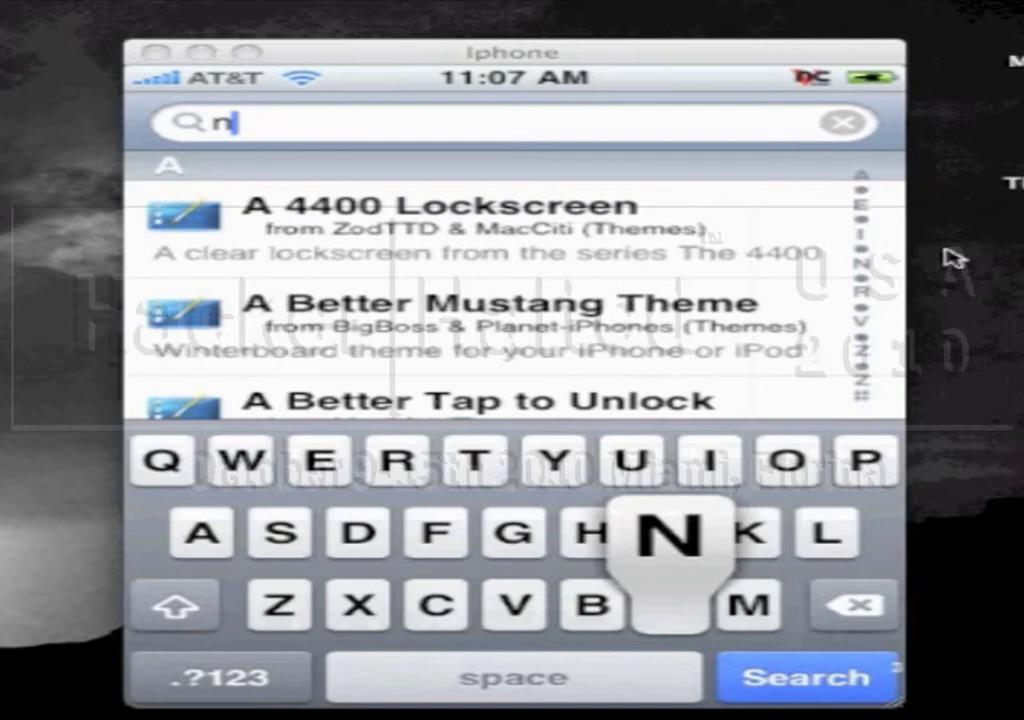
type("ete")
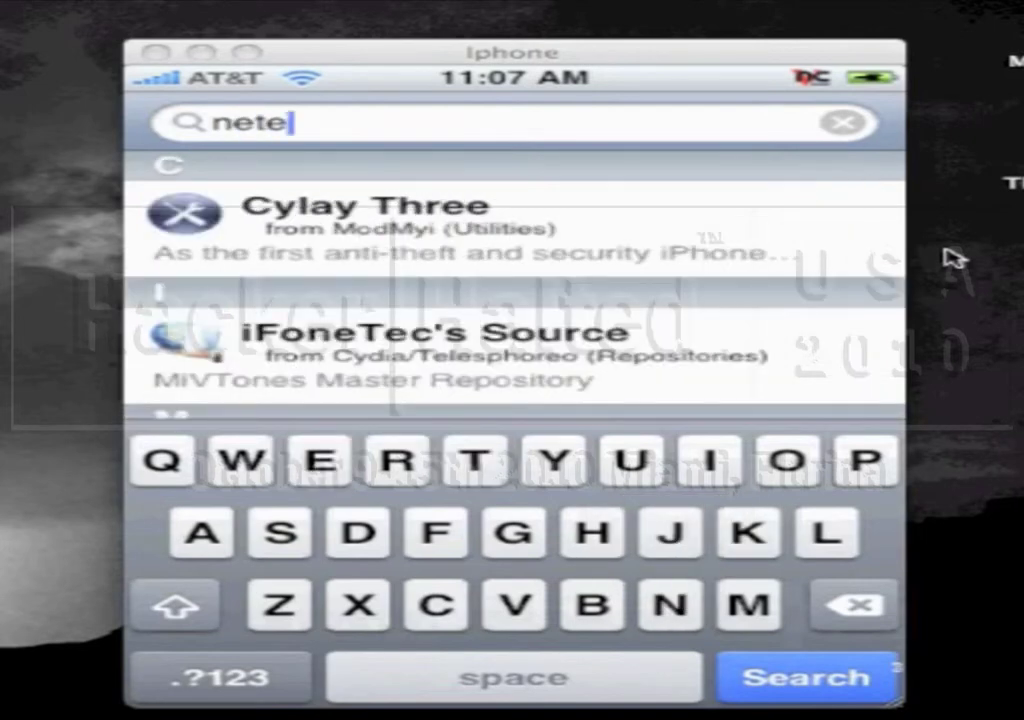
key("BackSpace")
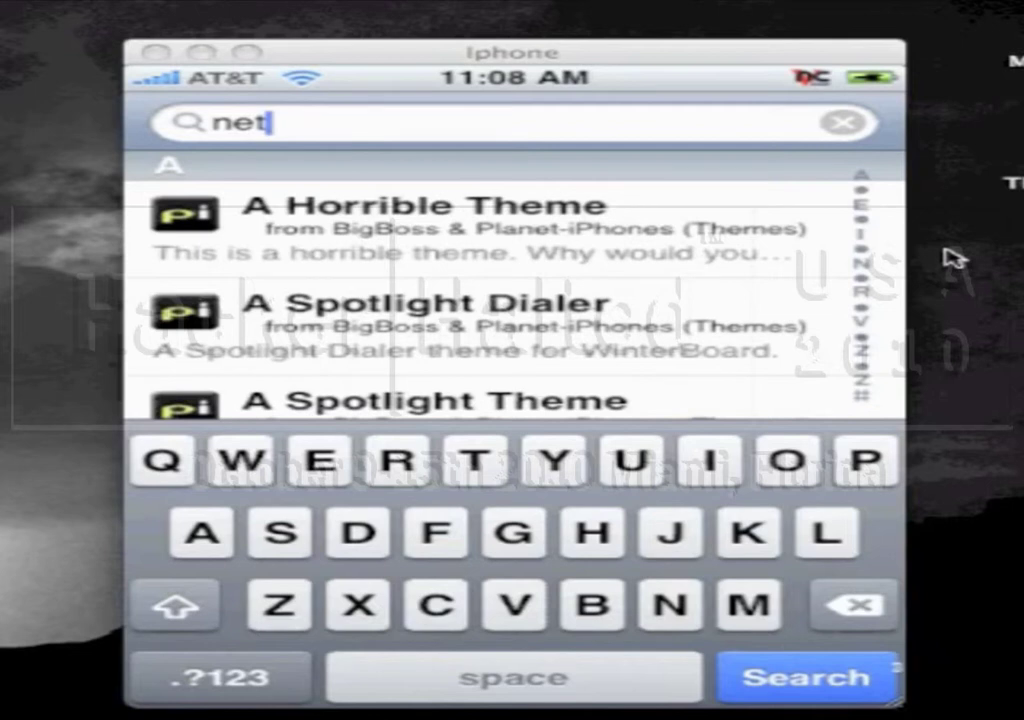
type("c")
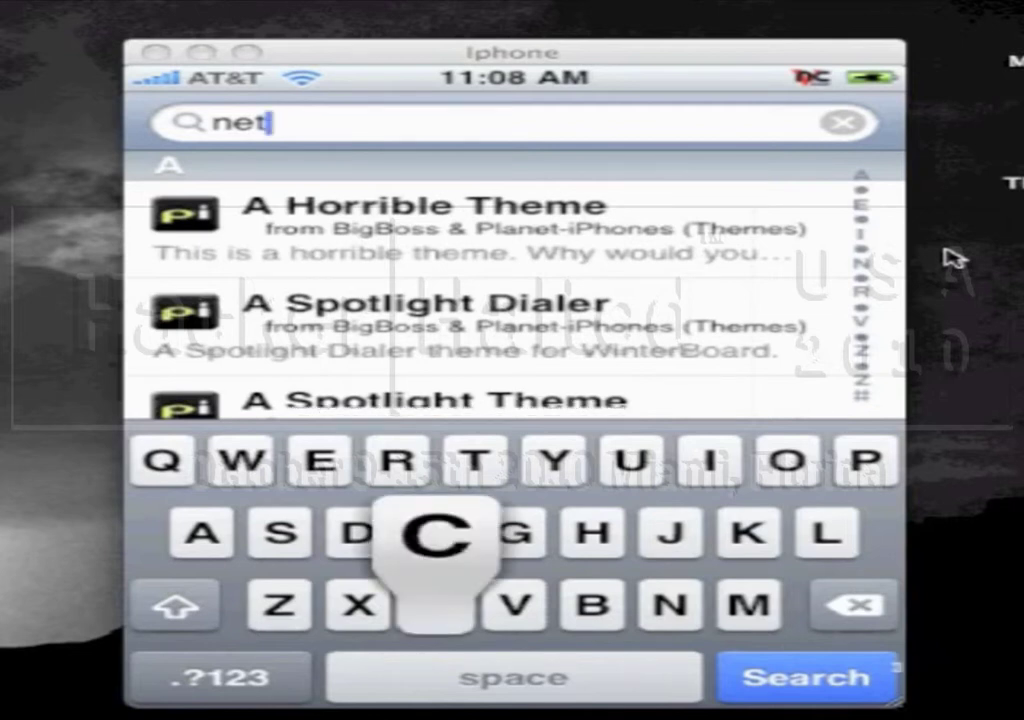
type("a")
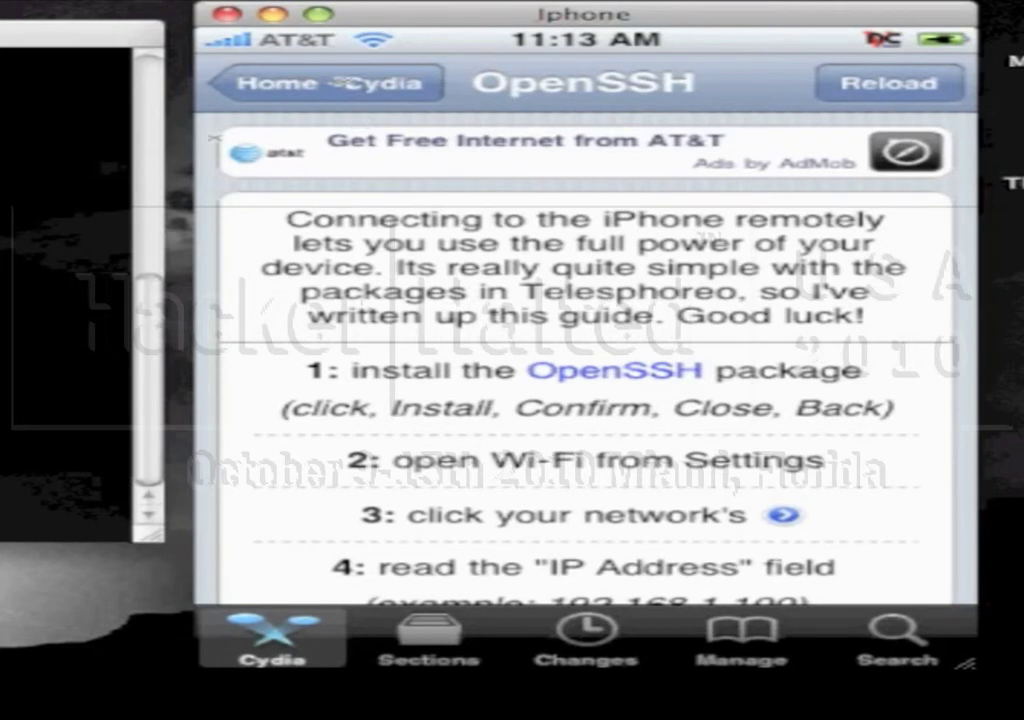
Switch from Cydia to the Mac Terminal window
key("super+Tab")
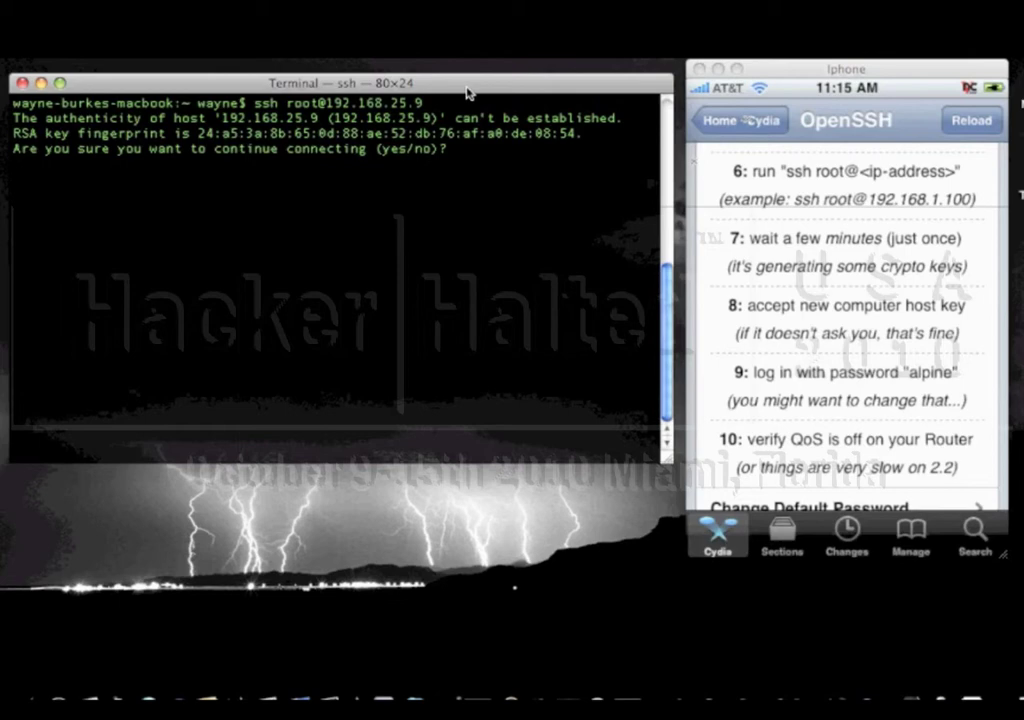
Accept the iPhone's host key, log in as root with its password, and run ls
type("yes")
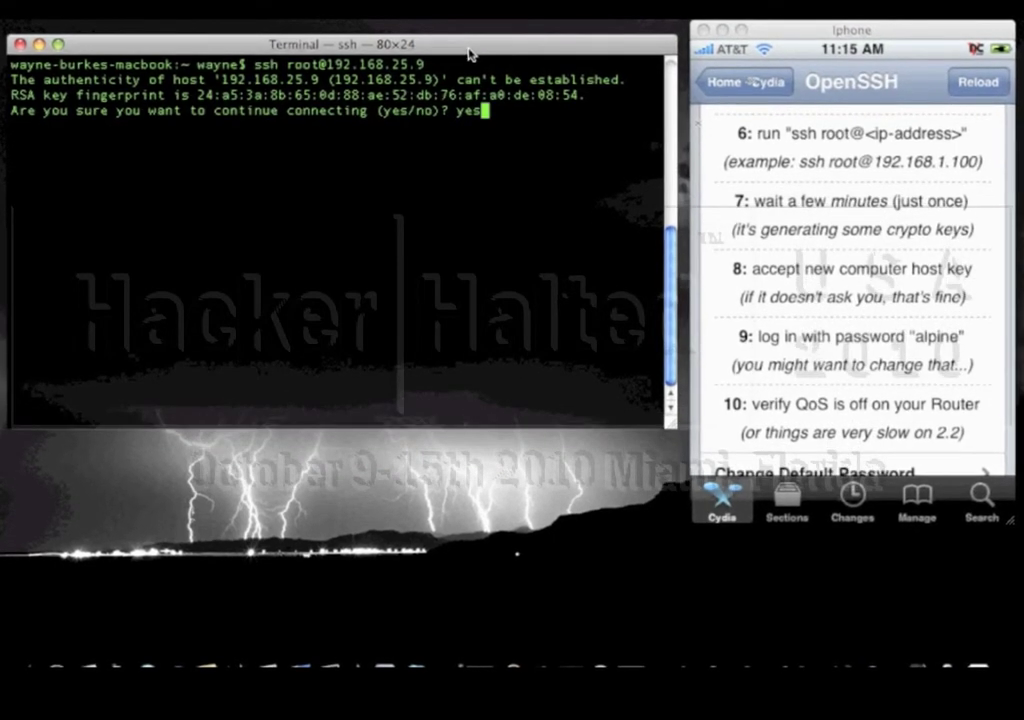
key("Return")
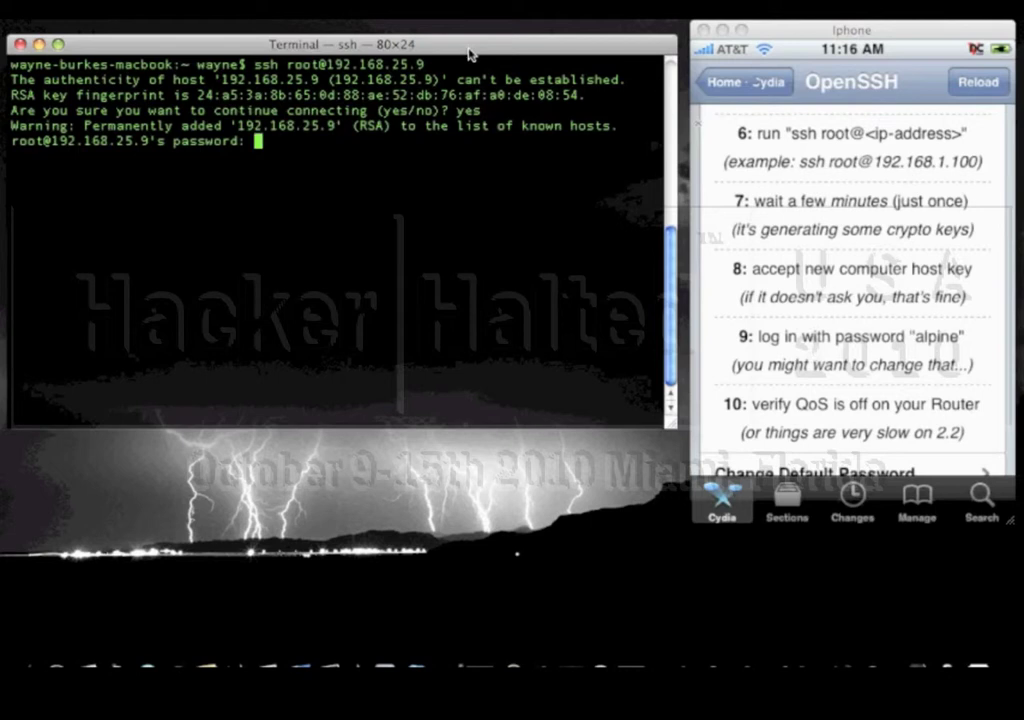
key("Return")
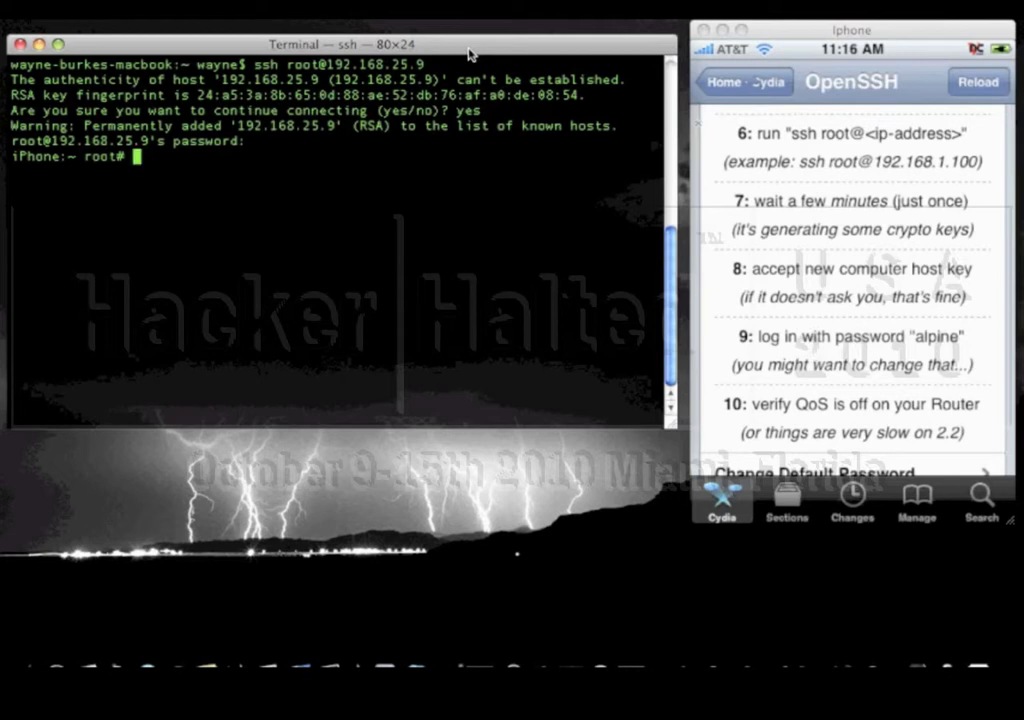
type("ls")
key("Return")
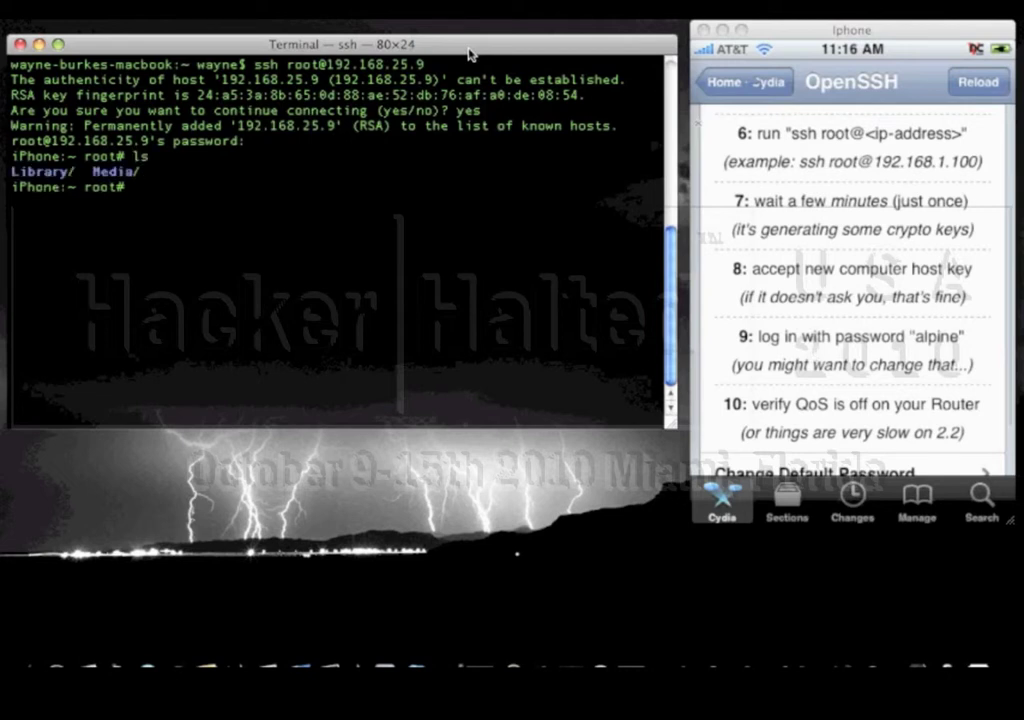